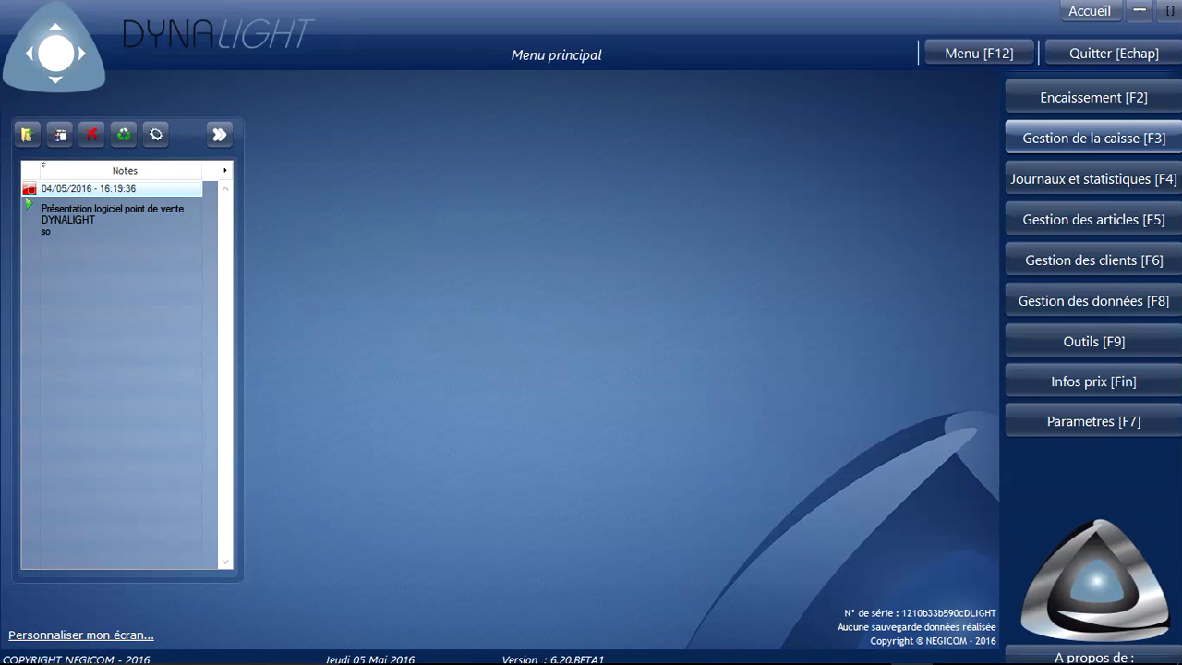
# Step: Open the Encaissement sales screen and choose the salesperson for a new sale
pyautogui.click(1093, 137)
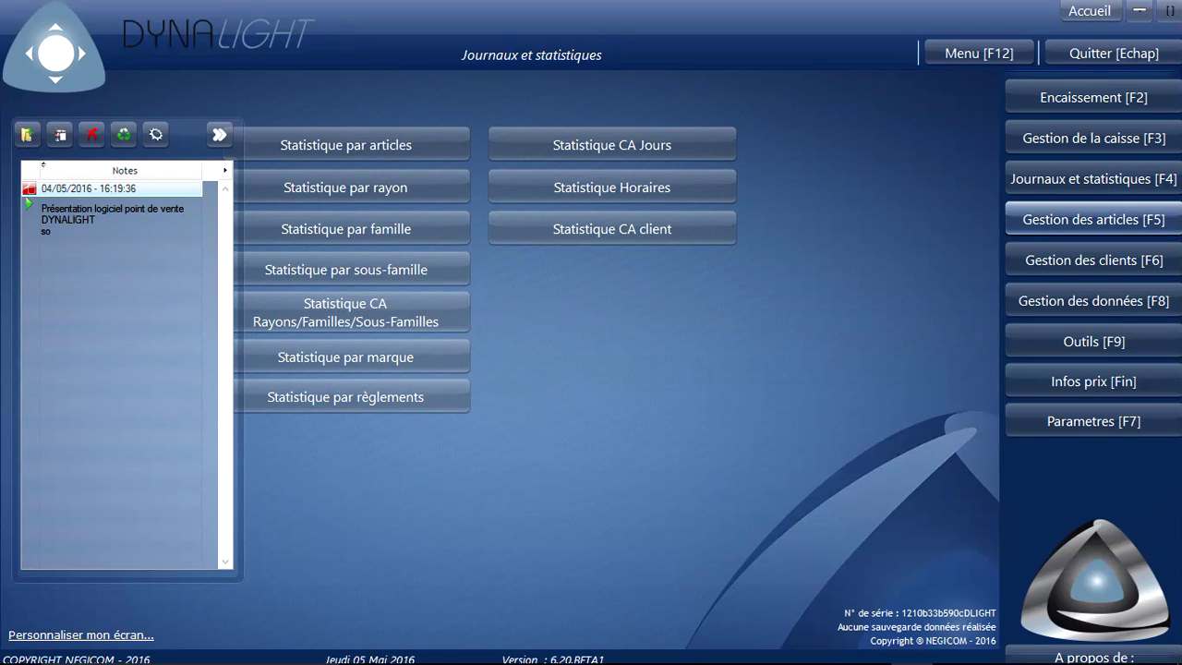
pyautogui.moveTo(1094, 219)
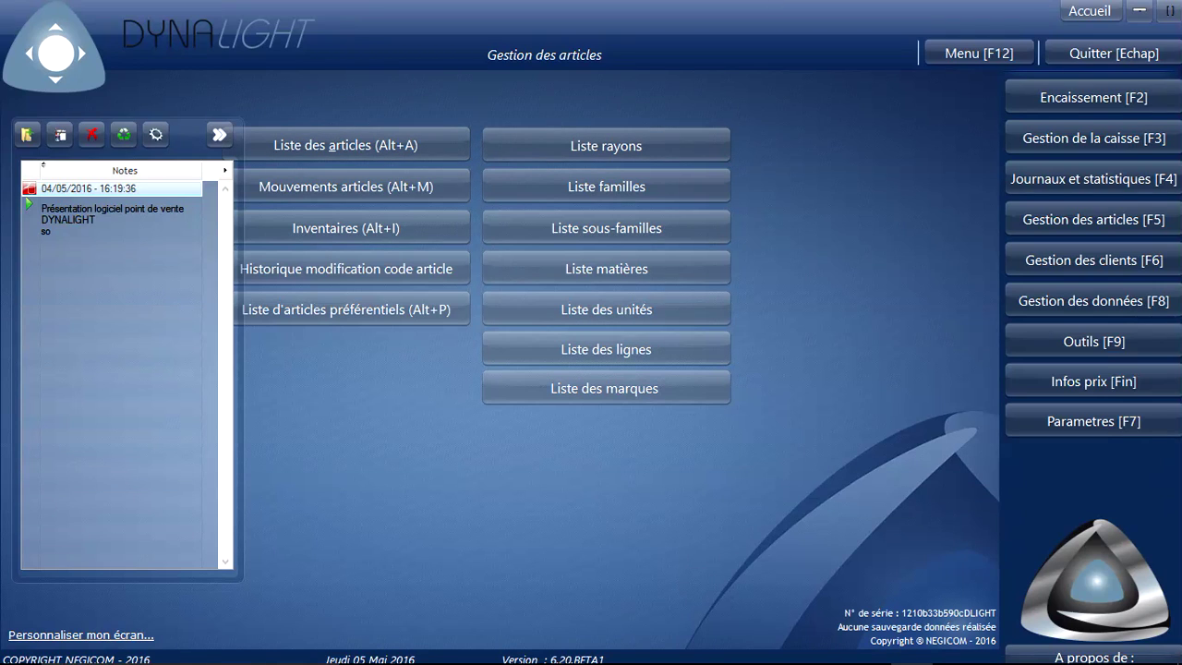
pyautogui.press('F2')
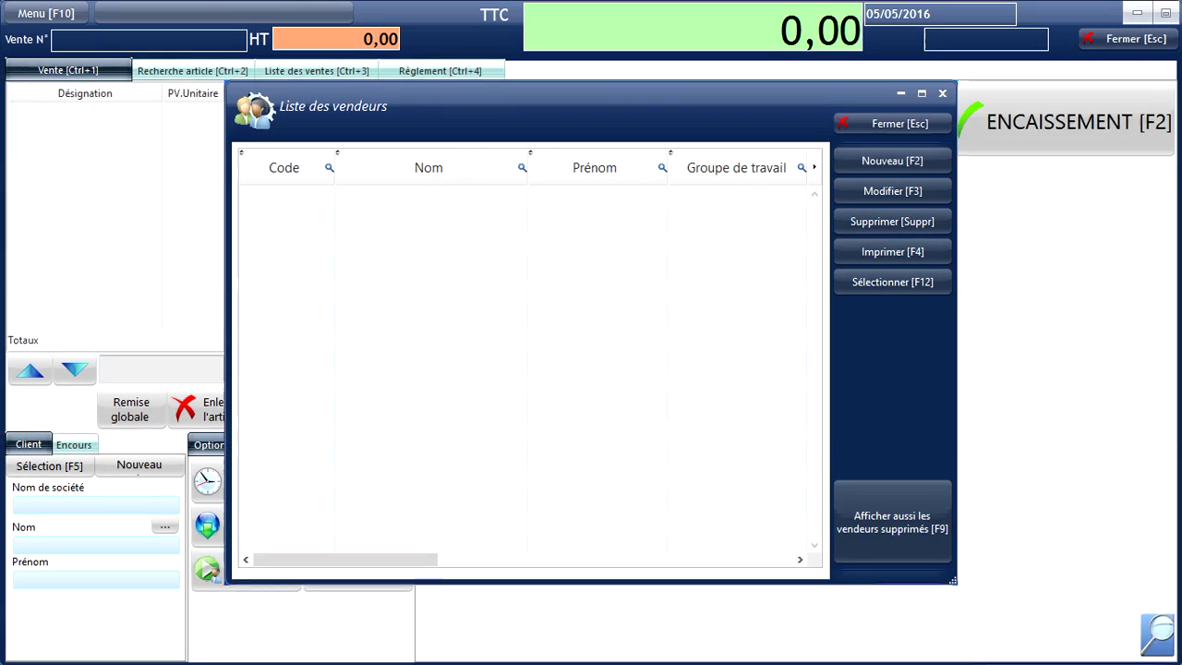
pyautogui.press('Return')
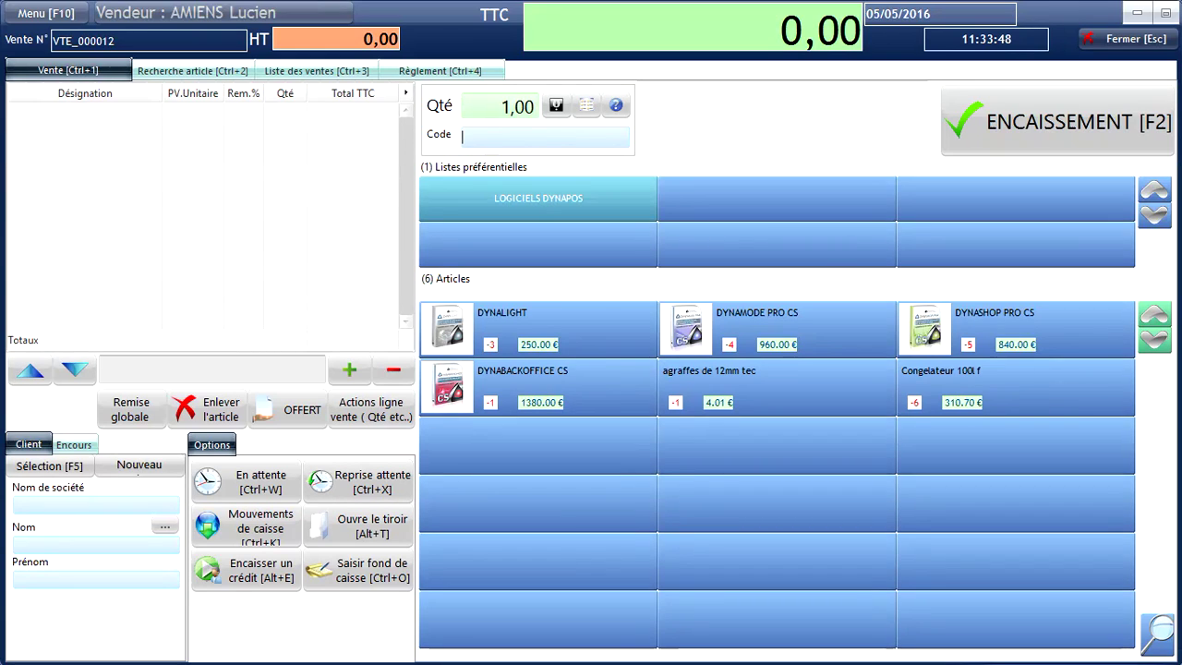
pyautogui.write('3764030180142')
pyautogui.press('Return')
pyautogui.write('3764030180142')
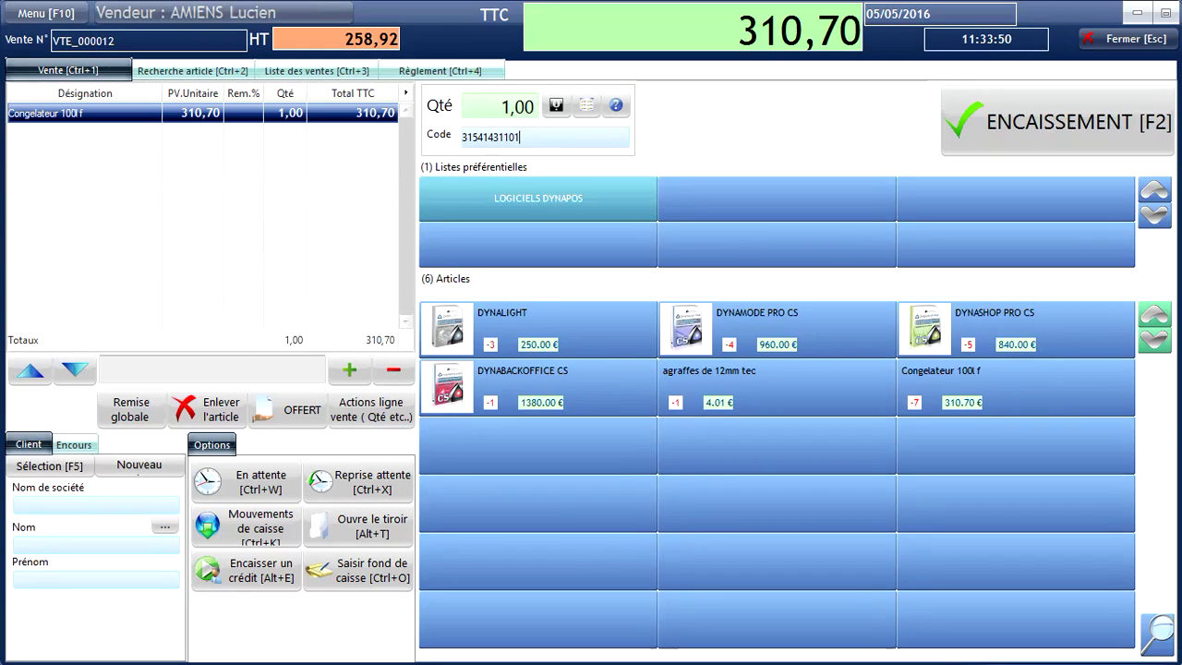
pyautogui.press('Return')
pyautogui.write('3154143110113')
pyautogui.press('Return')
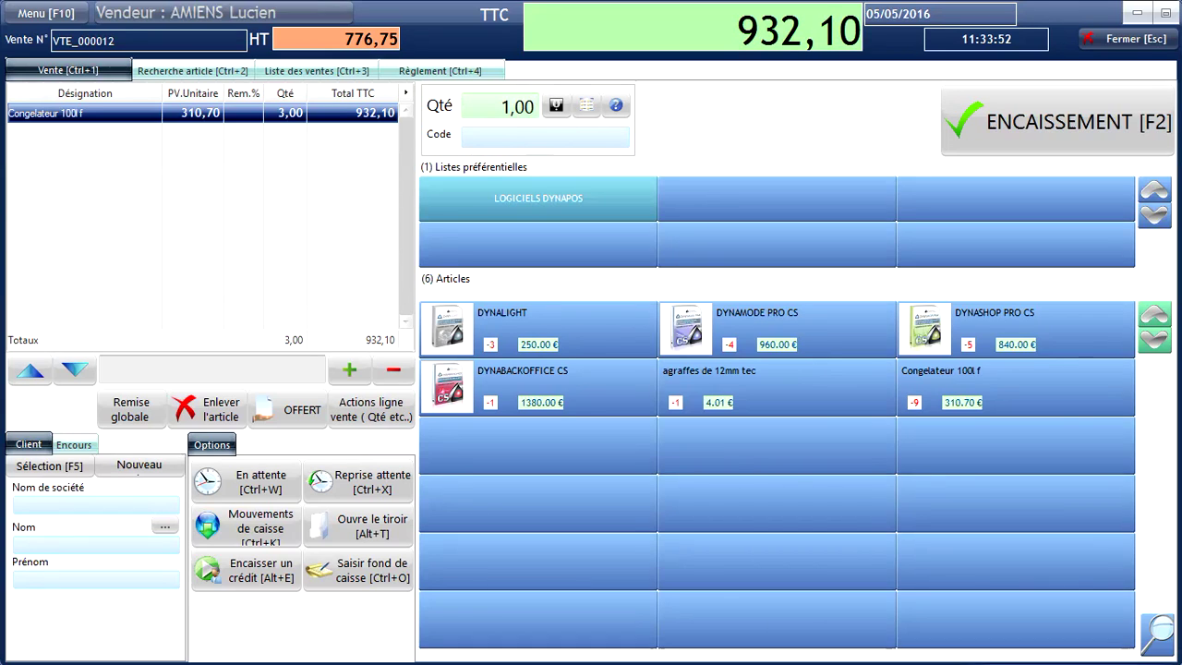
pyautogui.write('3154143110113')
pyautogui.press('Return')
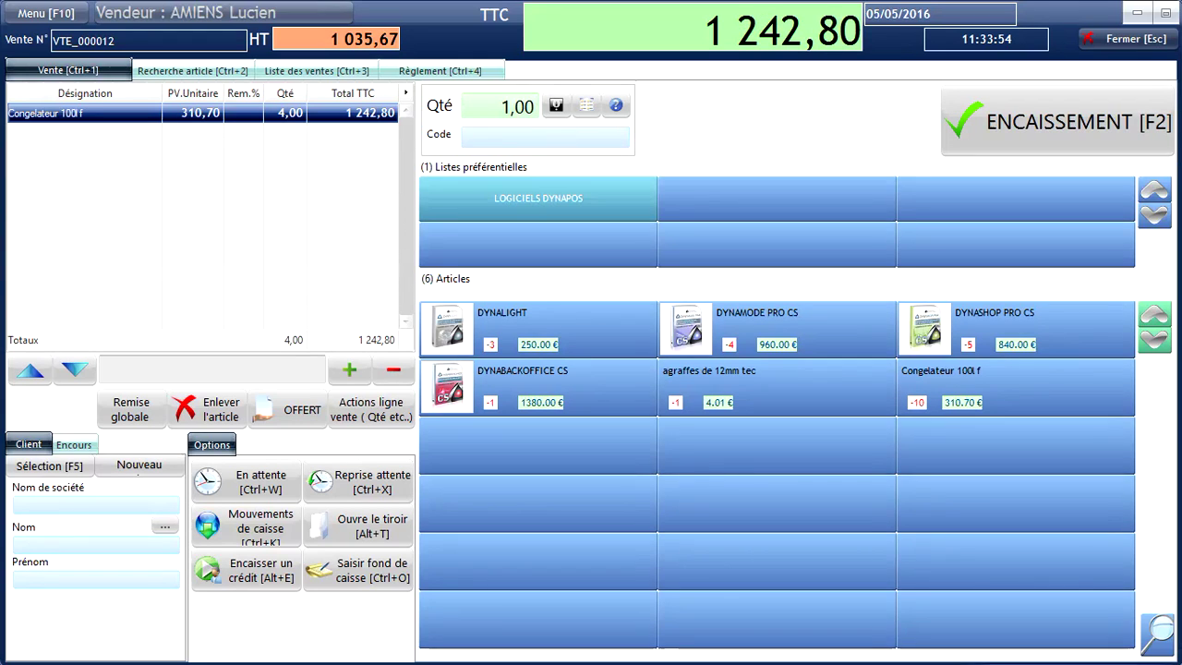
pyautogui.write('5023084186182')
pyautogui.press('Return')
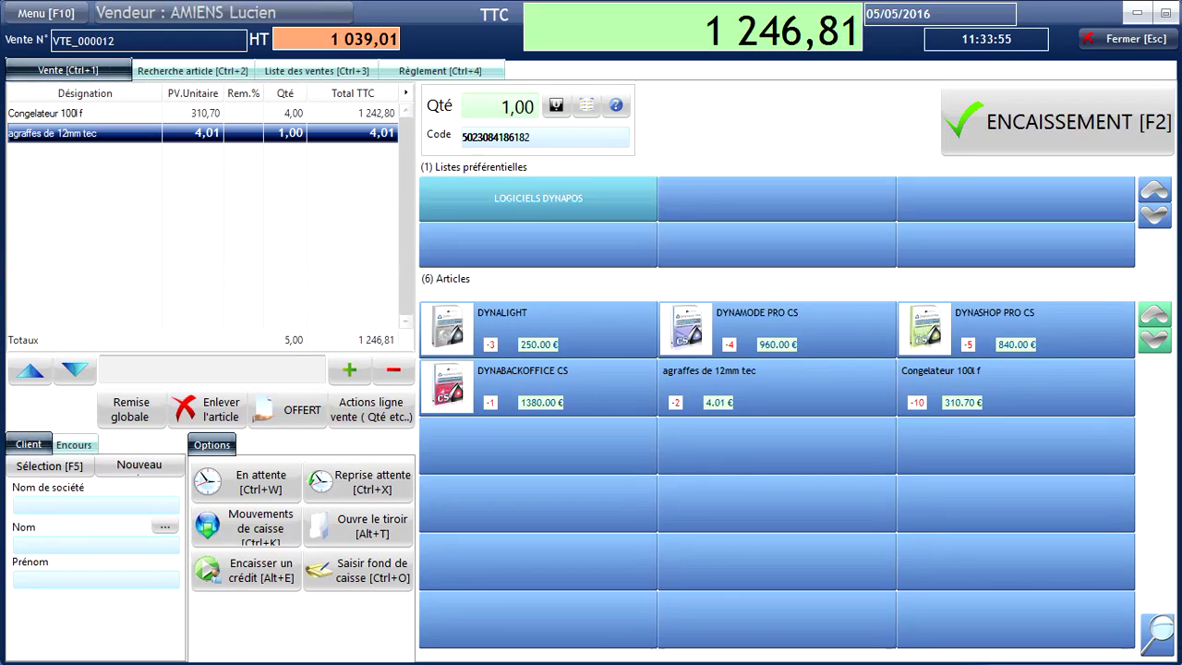
pyautogui.press('Return')
pyautogui.write('5023084186182')
pyautogui.press('Return')
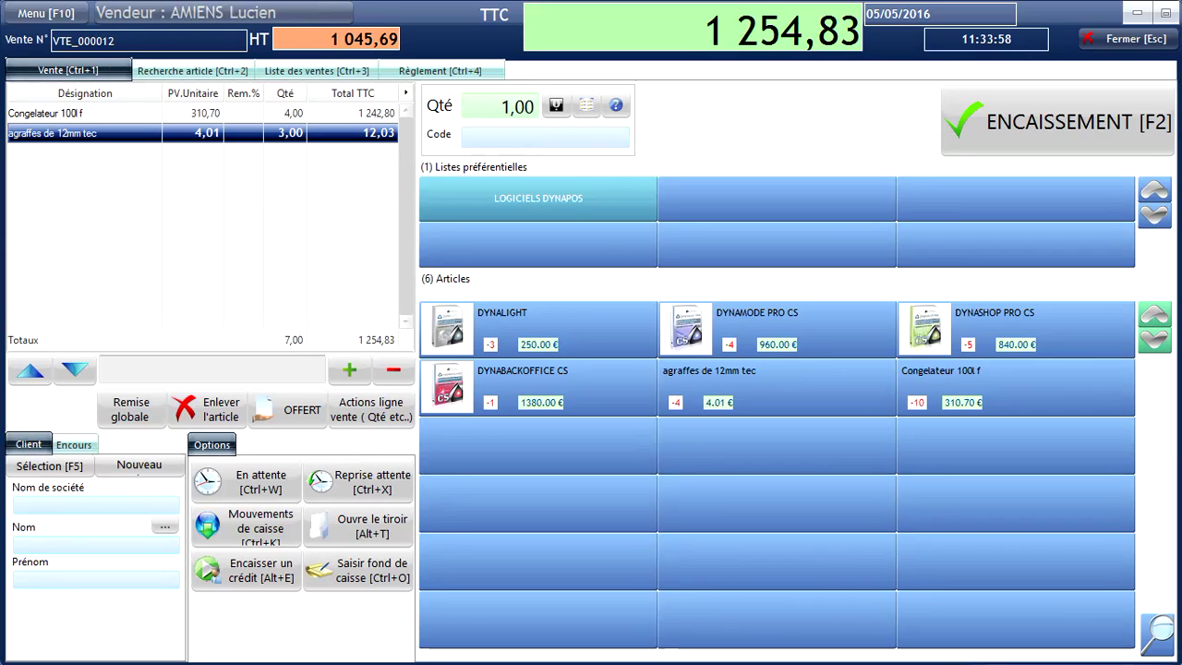
pyautogui.write('5023084186182')
pyautogui.press('Return')
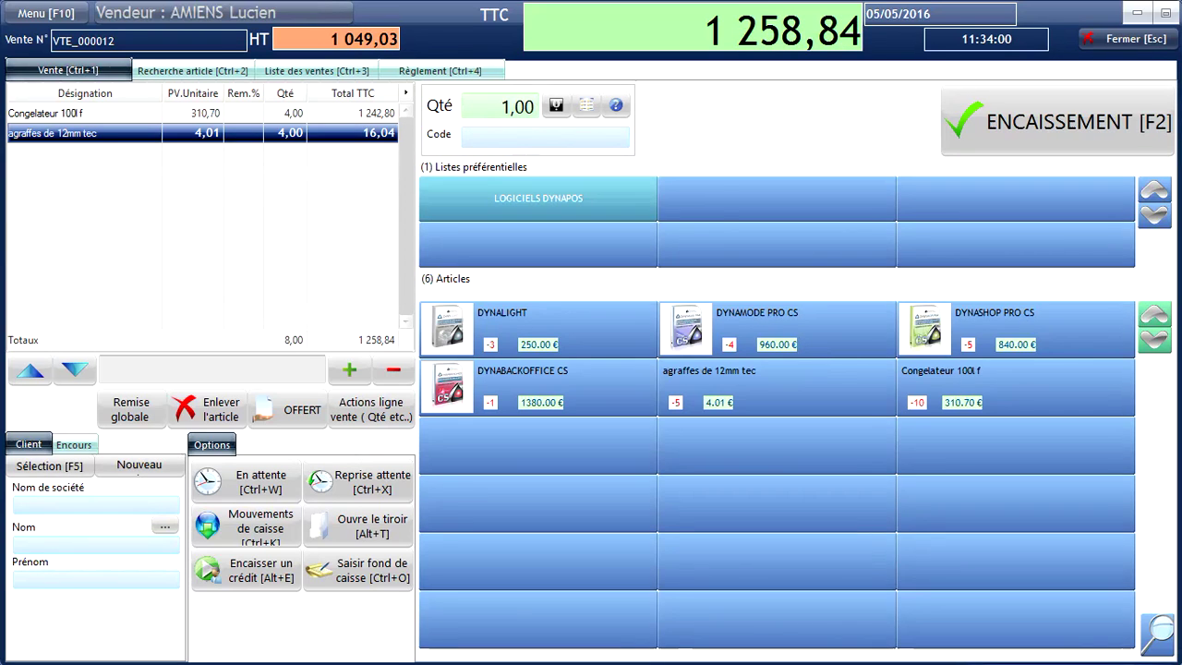
# Step: Settle the sale with 500,00 in cash (ESPECES) and the remaining amount by CARTE BANCAIRE
pyautogui.press('F2')
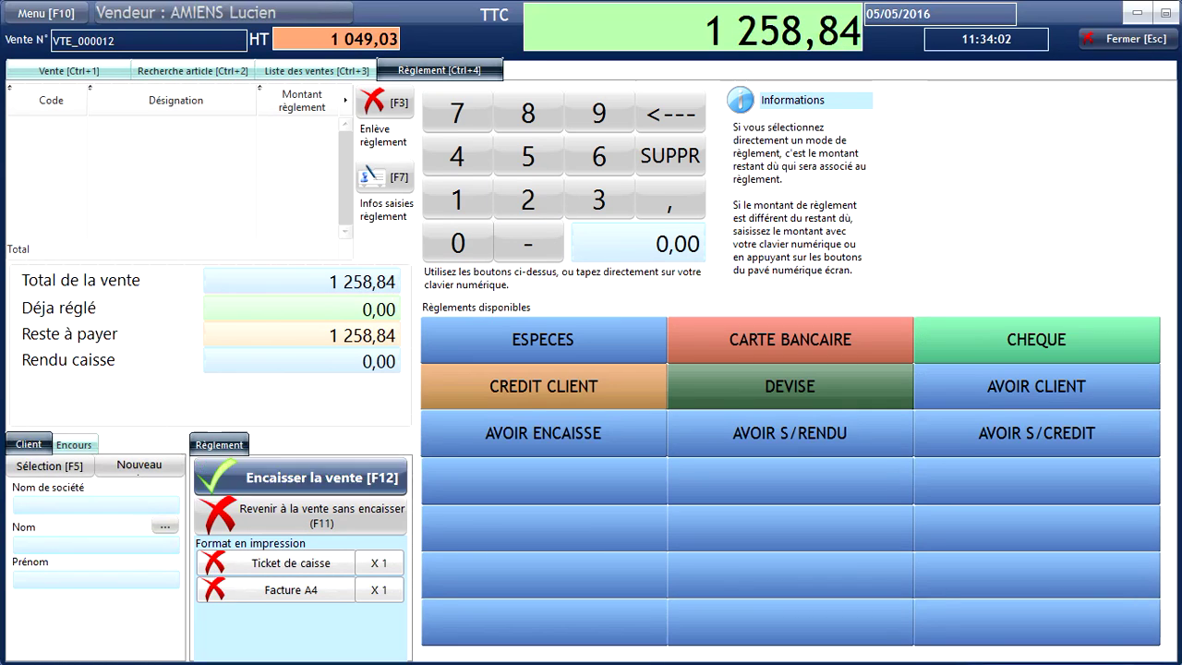
pyautogui.click(528, 156)
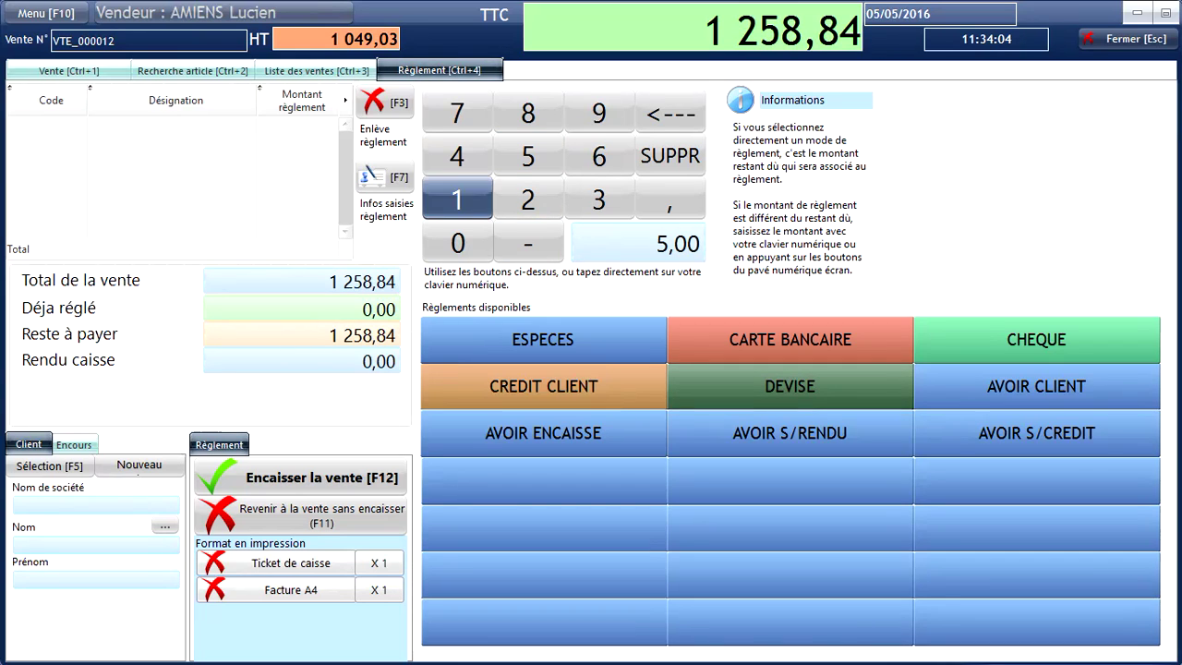
pyautogui.click(457, 243)
pyautogui.click(457, 243)
pyautogui.click(543, 339)
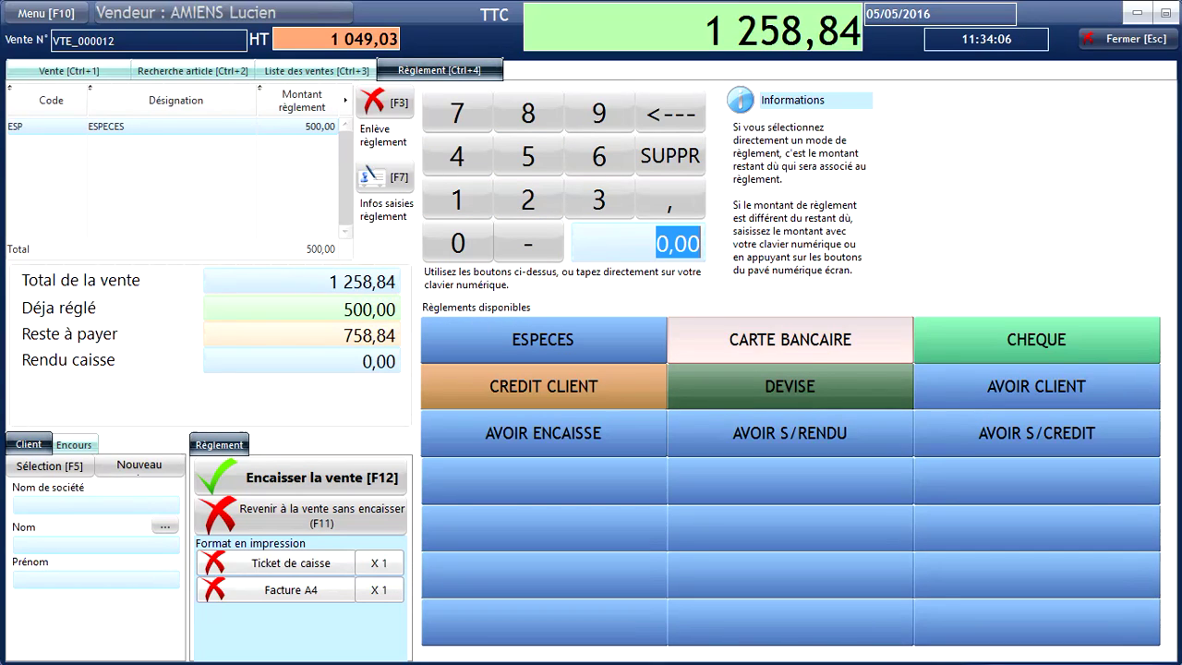
pyautogui.click(790, 338)
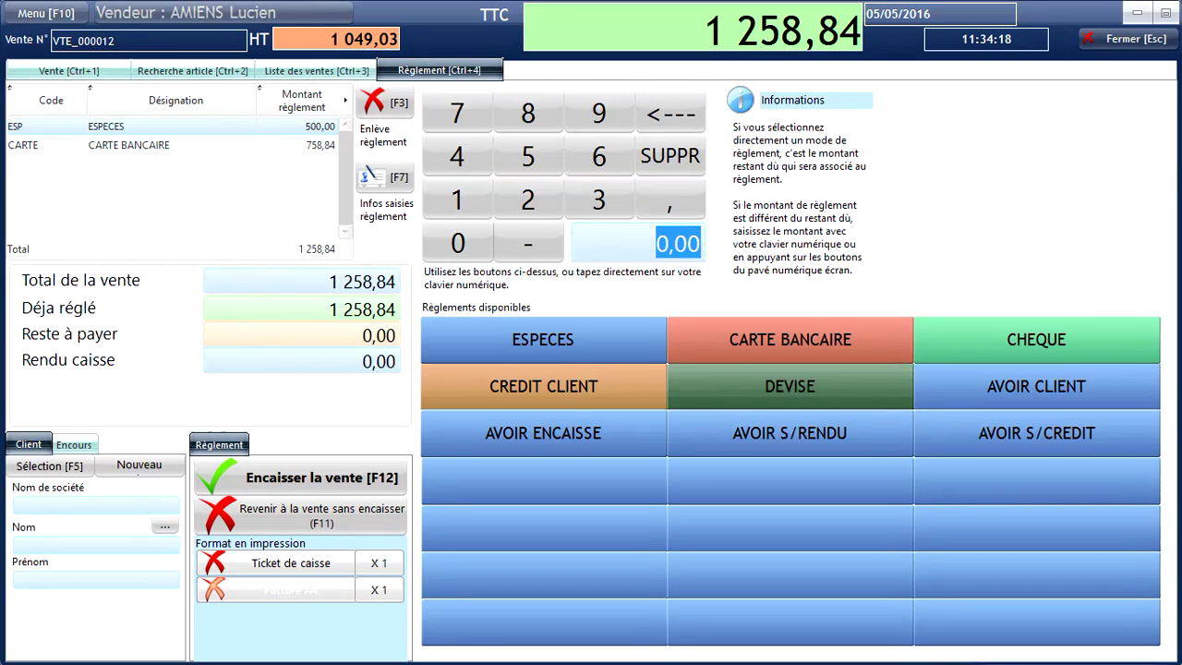
# Step: Complete the sale with a Facture A4 and check the invoice in an on-screen preview
pyautogui.click(277, 589)
pyautogui.click(290, 590)
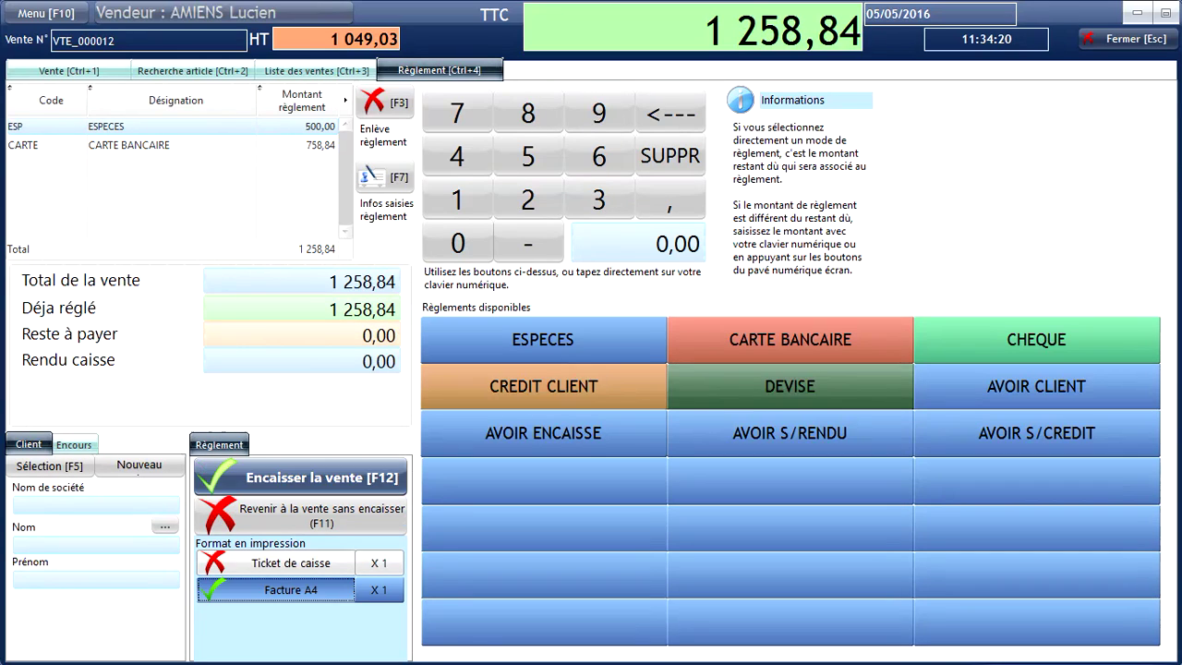
pyautogui.click(305, 479)
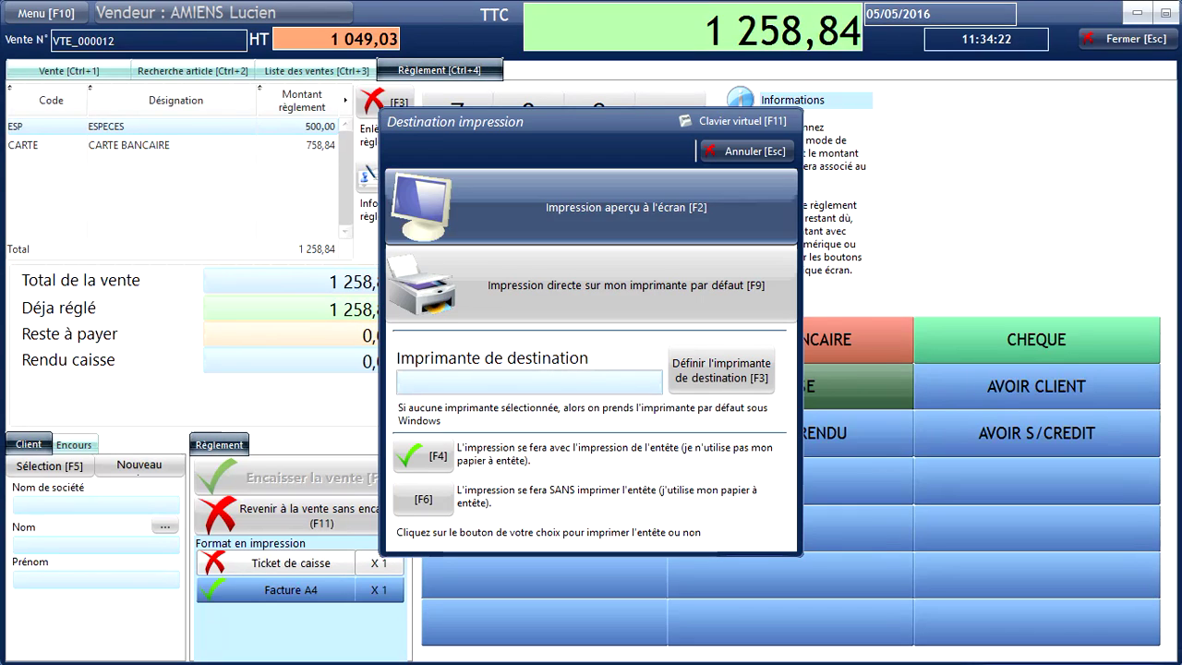
pyautogui.click(572, 208)
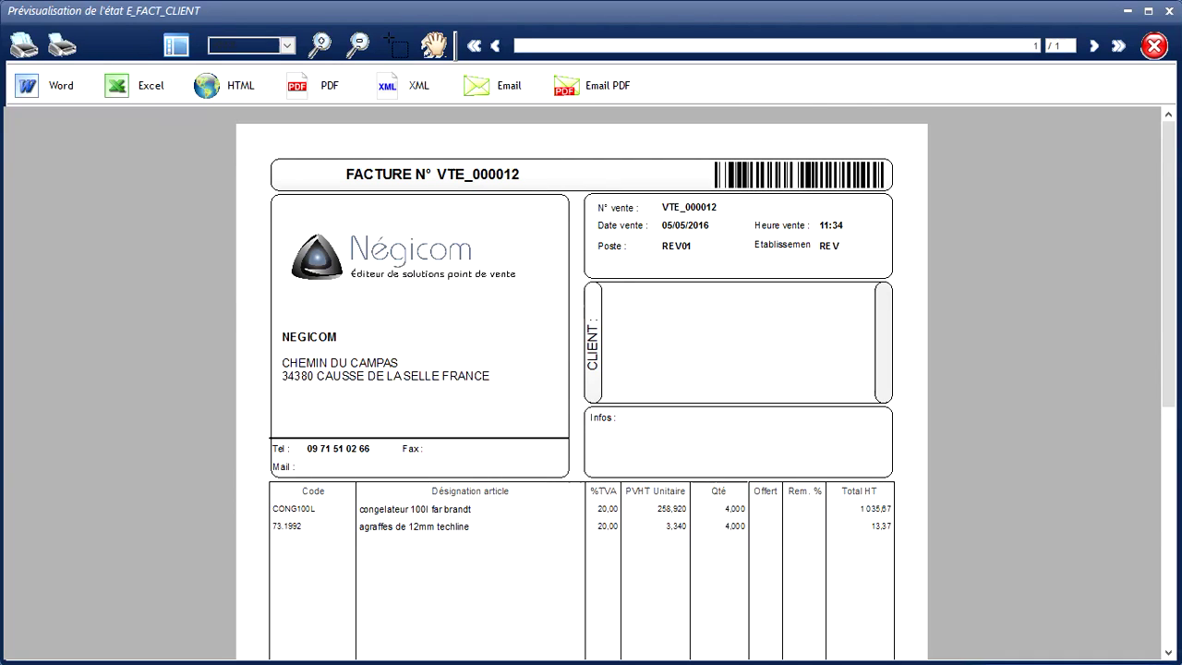
pyautogui.scroll(-1, 582, 383)
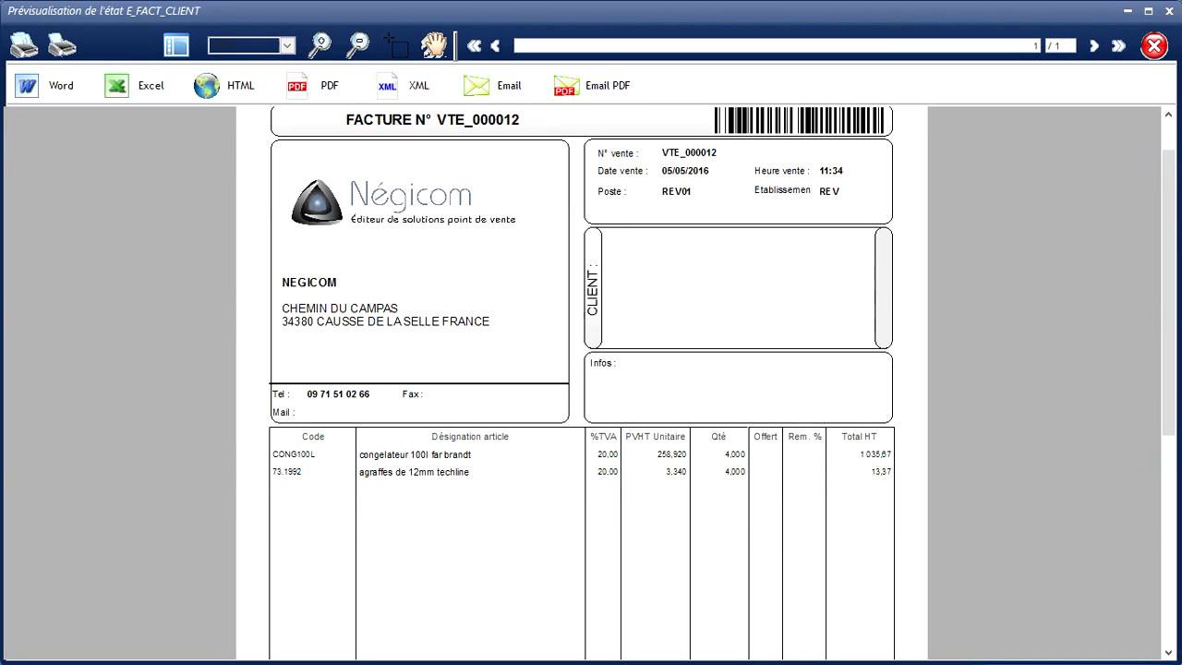
pyautogui.scroll(1, 582, 384)
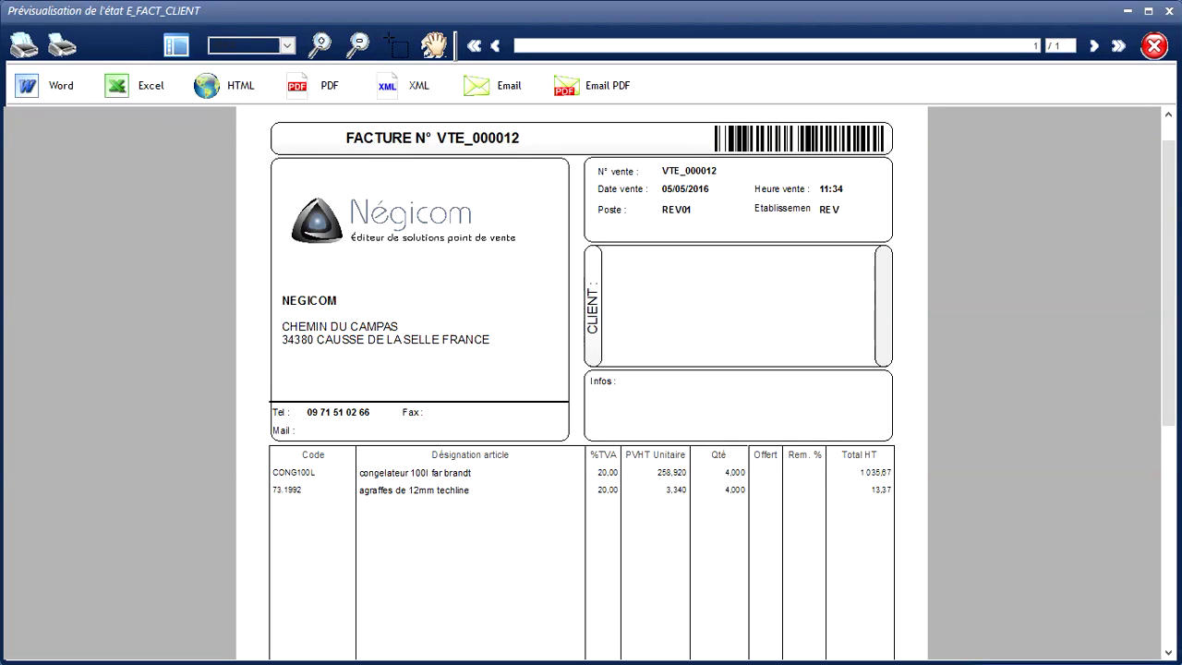
pyautogui.scroll(-8, 582, 383)
pyautogui.scroll(3, 582, 383)
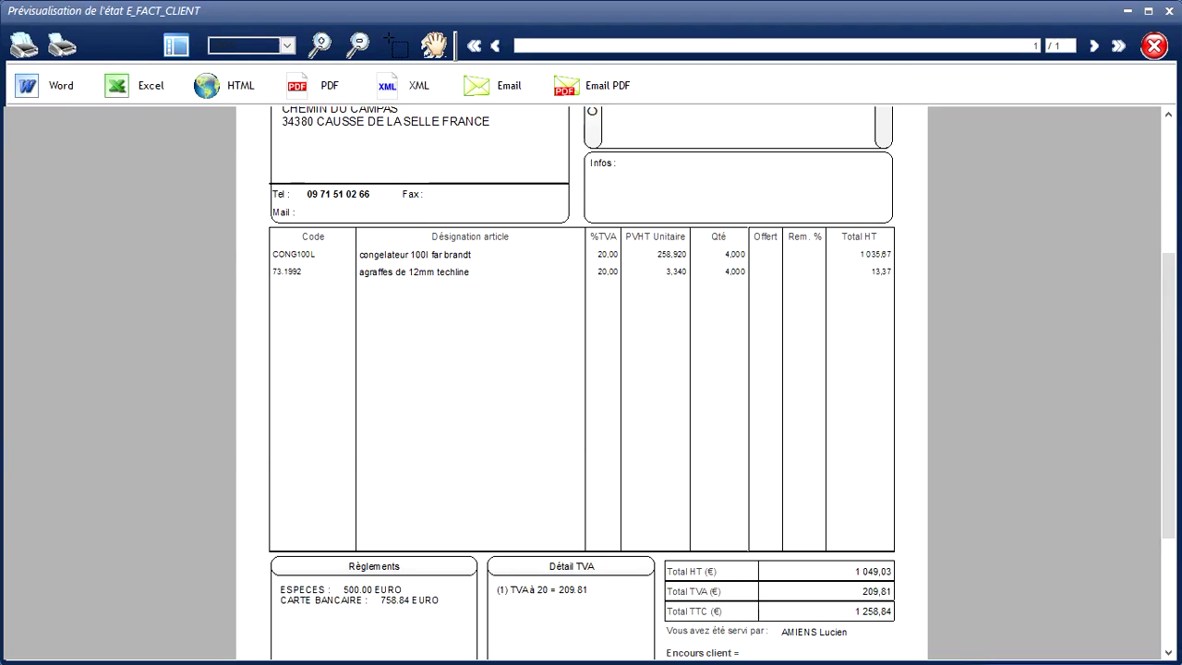
pyautogui.click(1154, 46)
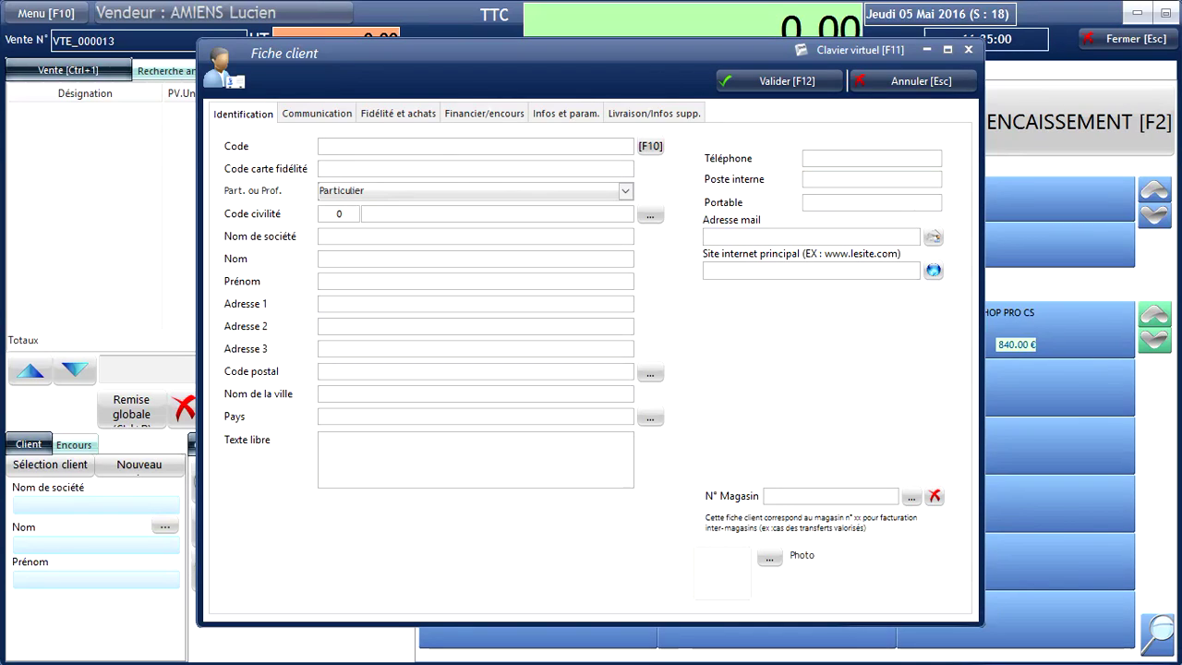
# Step: Cancel the new customer record and put a sale of one DYNABACKOFFICE CS on hold
pyautogui.click(912, 81)
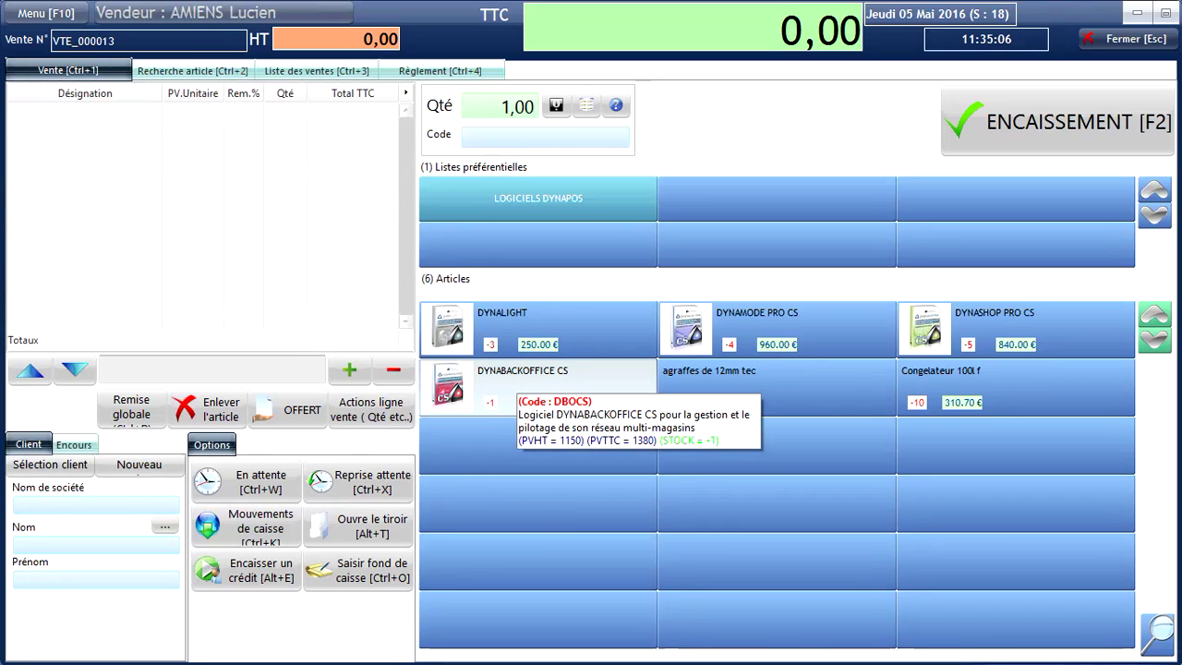
pyautogui.click(513, 386)
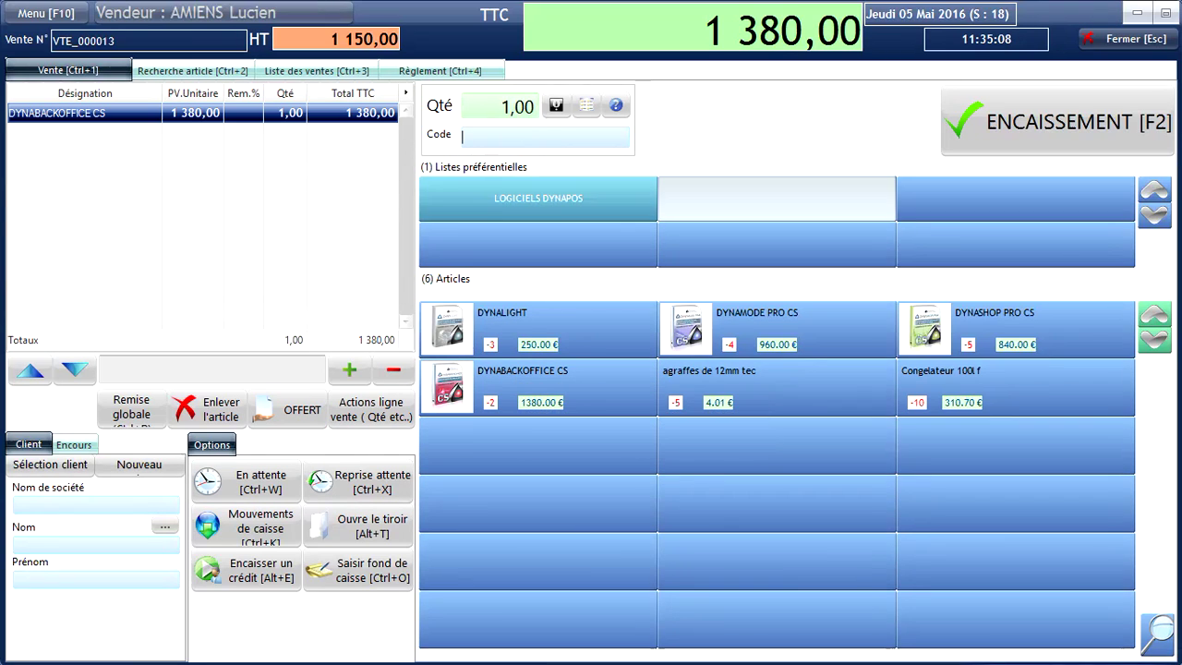
pyautogui.click(247, 482)
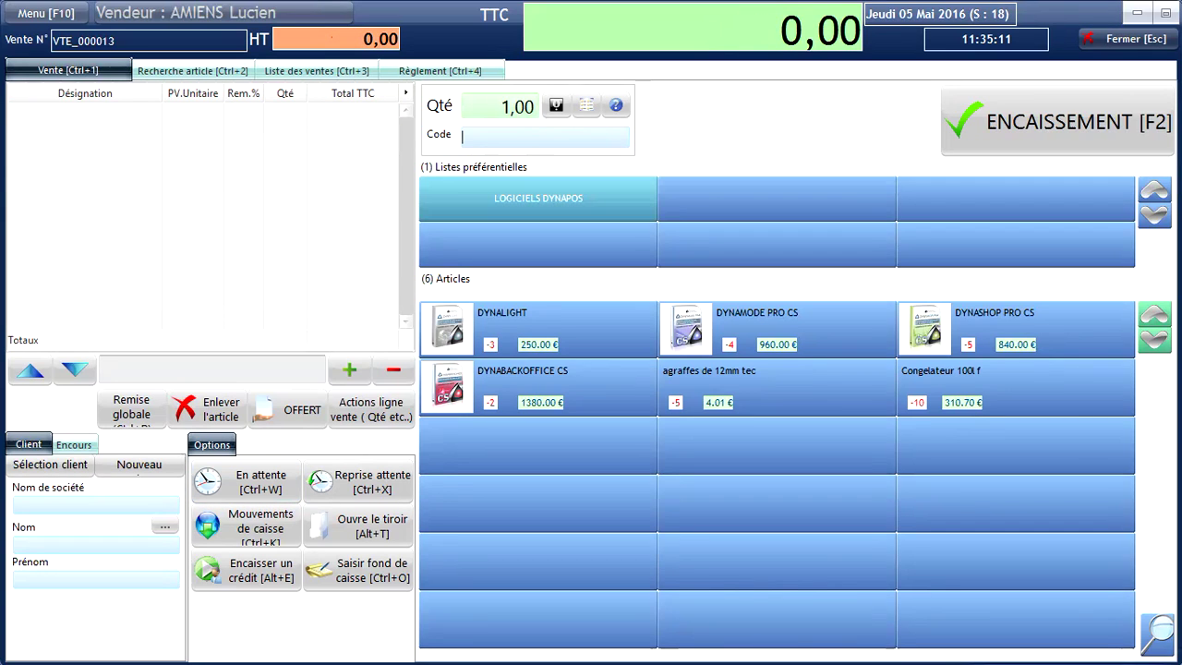
# Step: Sell one agraffes de 12mm tec and one DYNABACKOFFICE CS, paid fully in cash without an A4 invoice
pyautogui.click(776, 388)
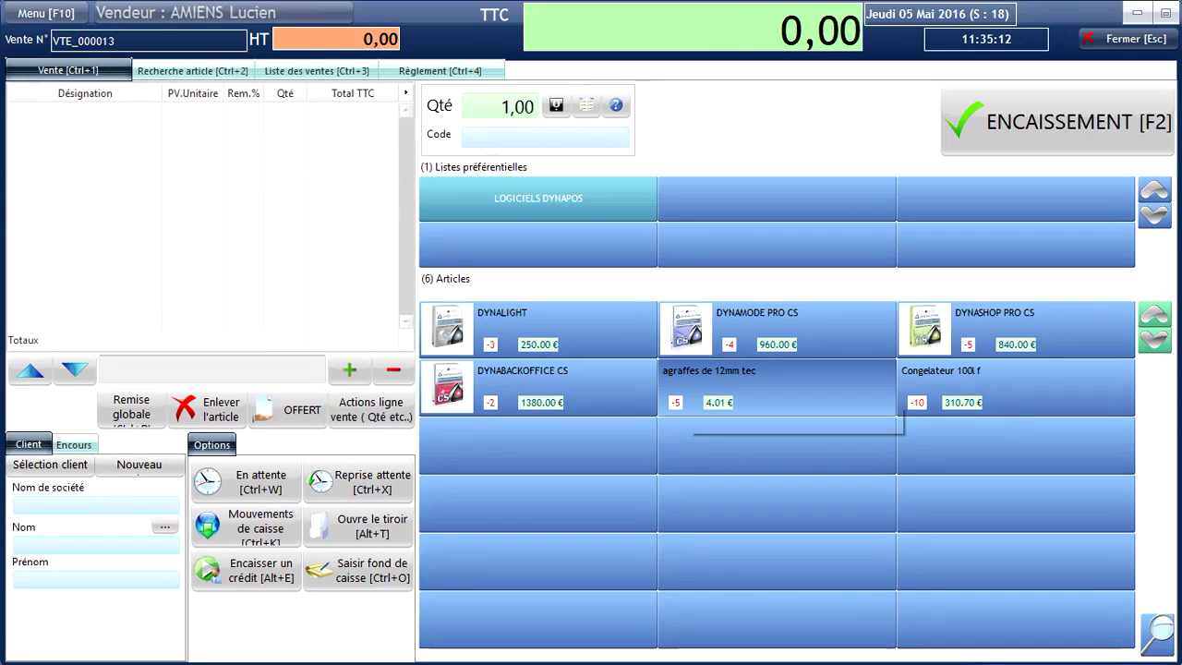
pyautogui.click(539, 388)
pyautogui.click(1057, 122)
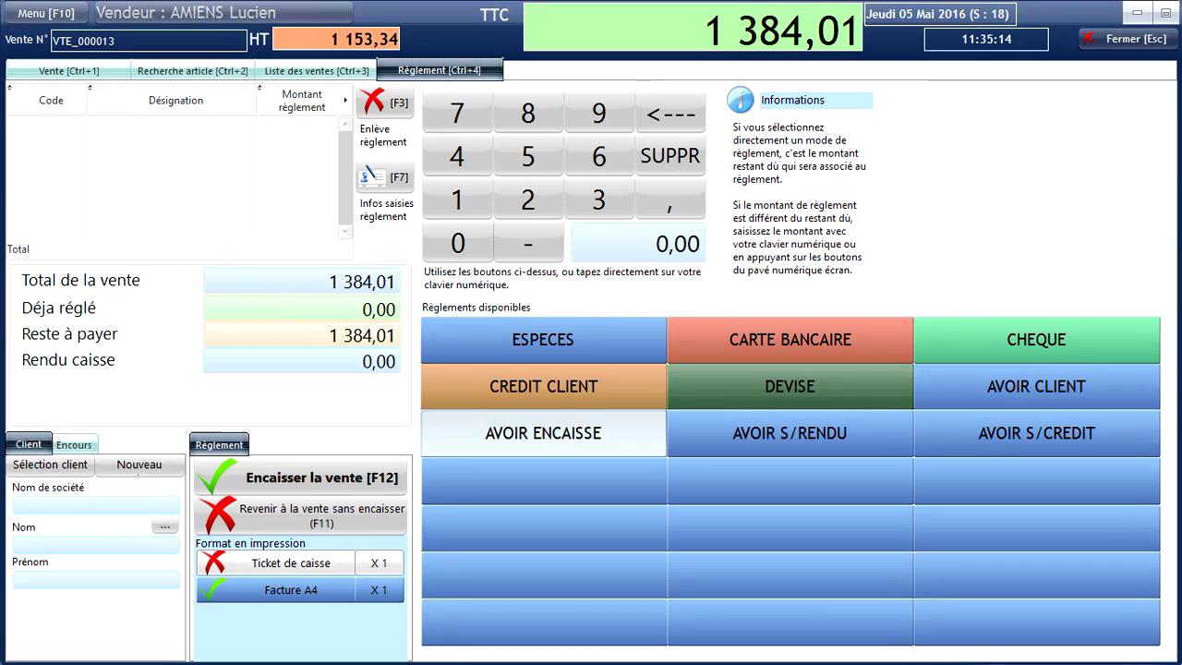
pyautogui.click(543, 340)
pyautogui.click(291, 589)
pyautogui.click(296, 477)
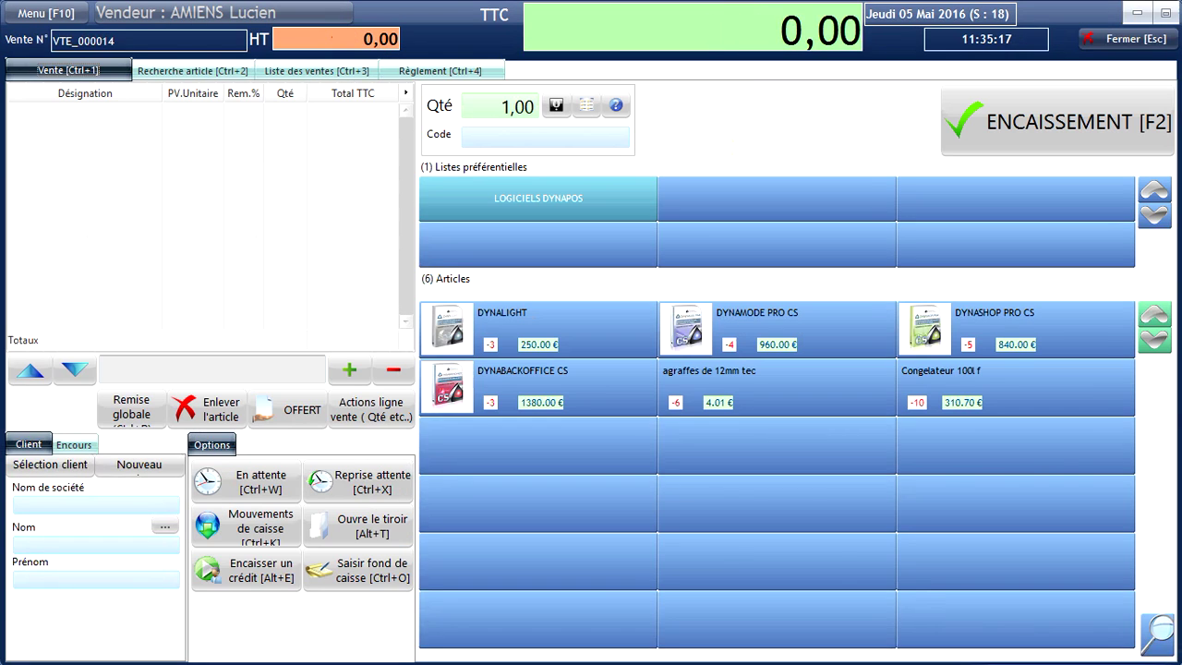
# Step: Resume the DYNABACKOFFICE CS sale that is on hold and open its global discount entry
pyautogui.click(365, 481)
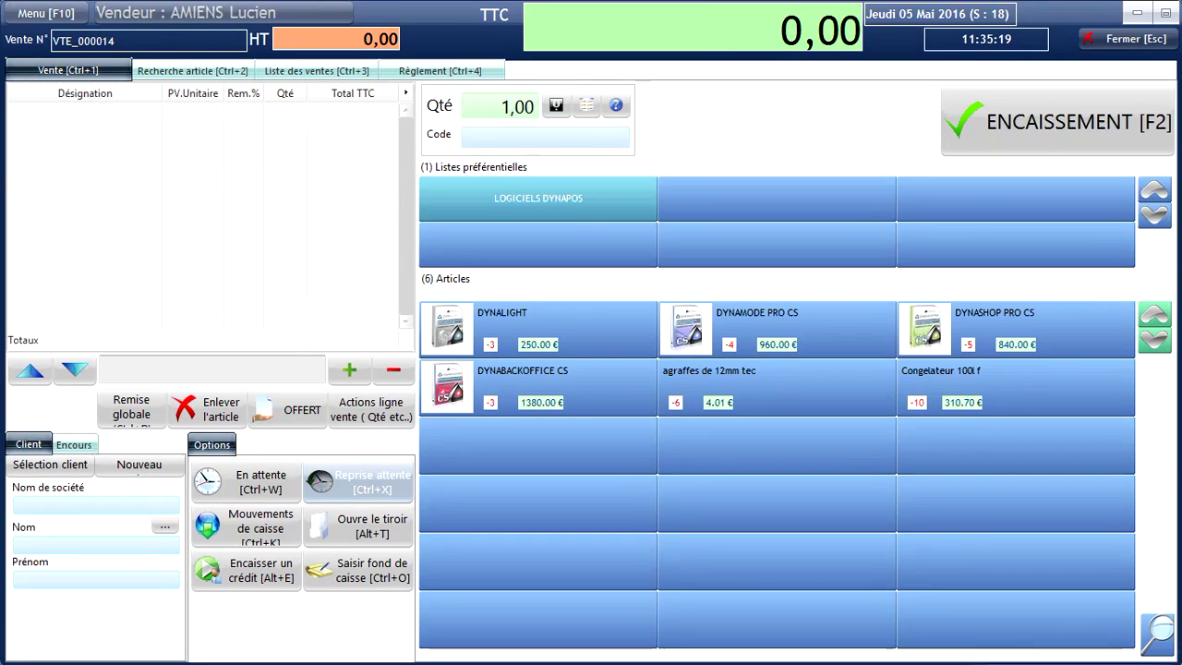
pyautogui.click(916, 225)
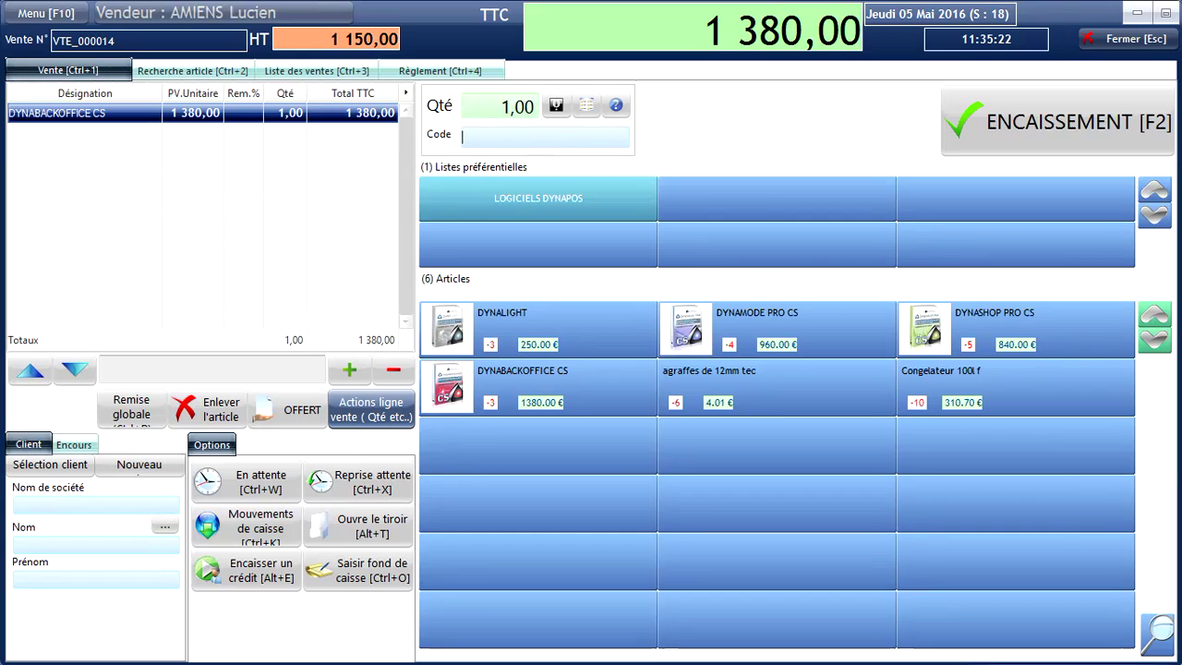
pyautogui.click(131, 407)
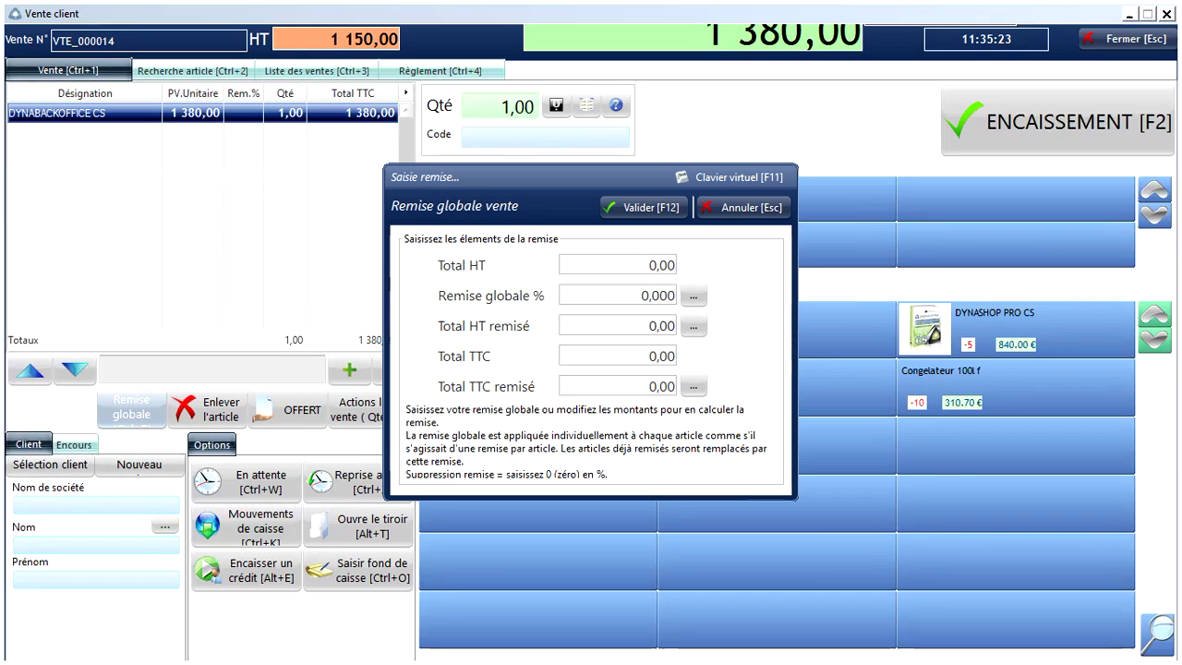
# Step: Set the sale's global discount to 5 %
pyautogui.click(694, 295)
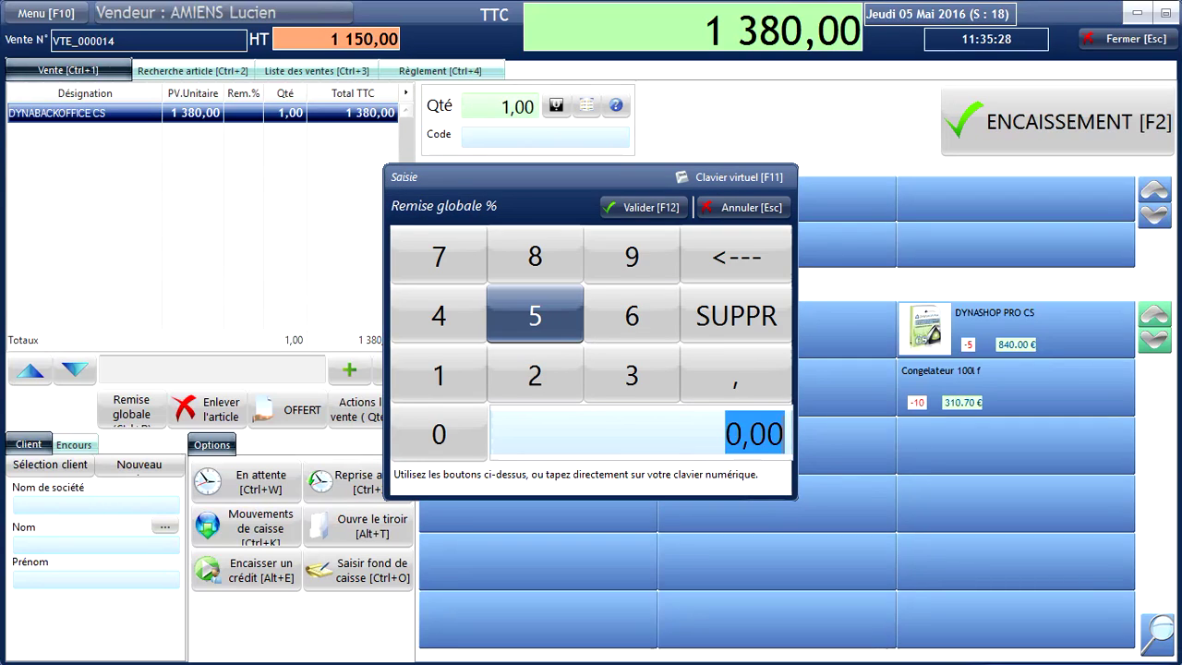
pyautogui.click(534, 316)
pyautogui.click(643, 208)
# Step: Discount the whole sale to a total TTC of 1 300,00 and proceed to its payment
pyautogui.click(693, 386)
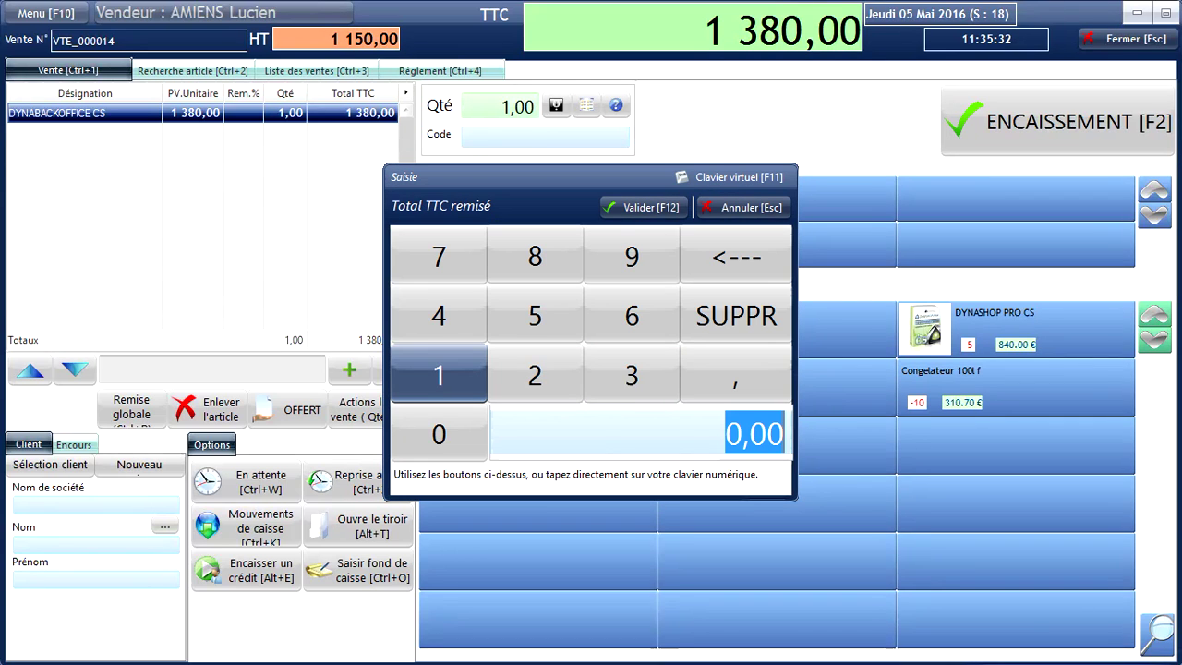
pyautogui.click(438, 375)
pyautogui.click(631, 375)
pyautogui.click(439, 434)
pyautogui.click(438, 434)
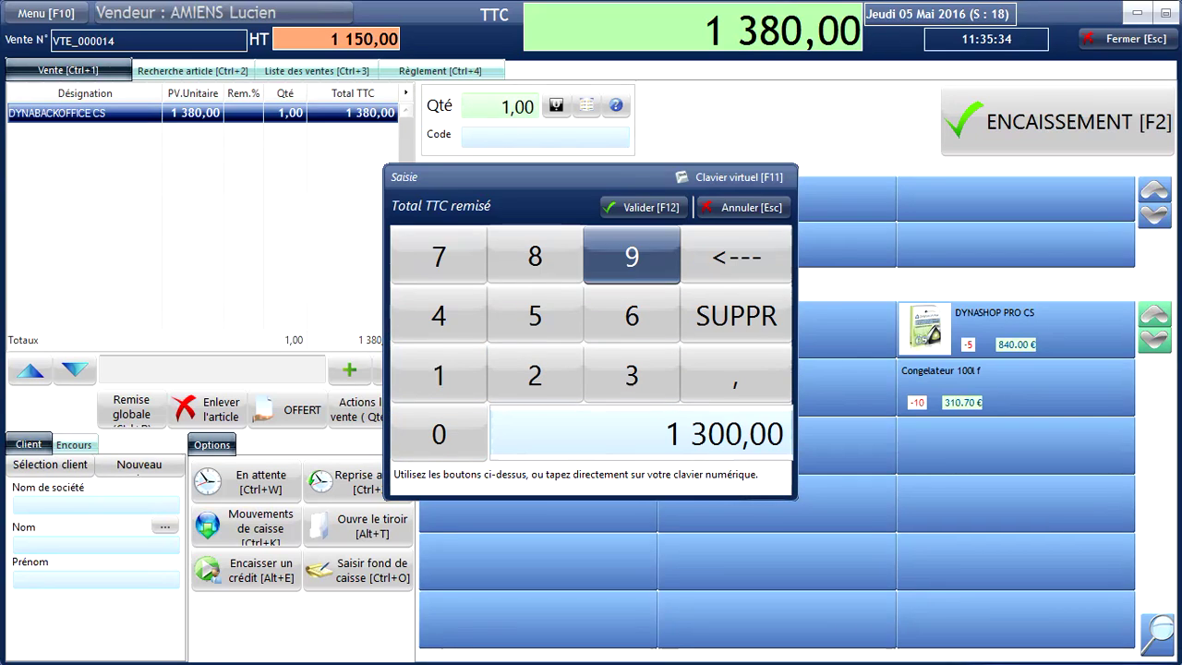
pyautogui.click(644, 208)
pyautogui.press('F12')
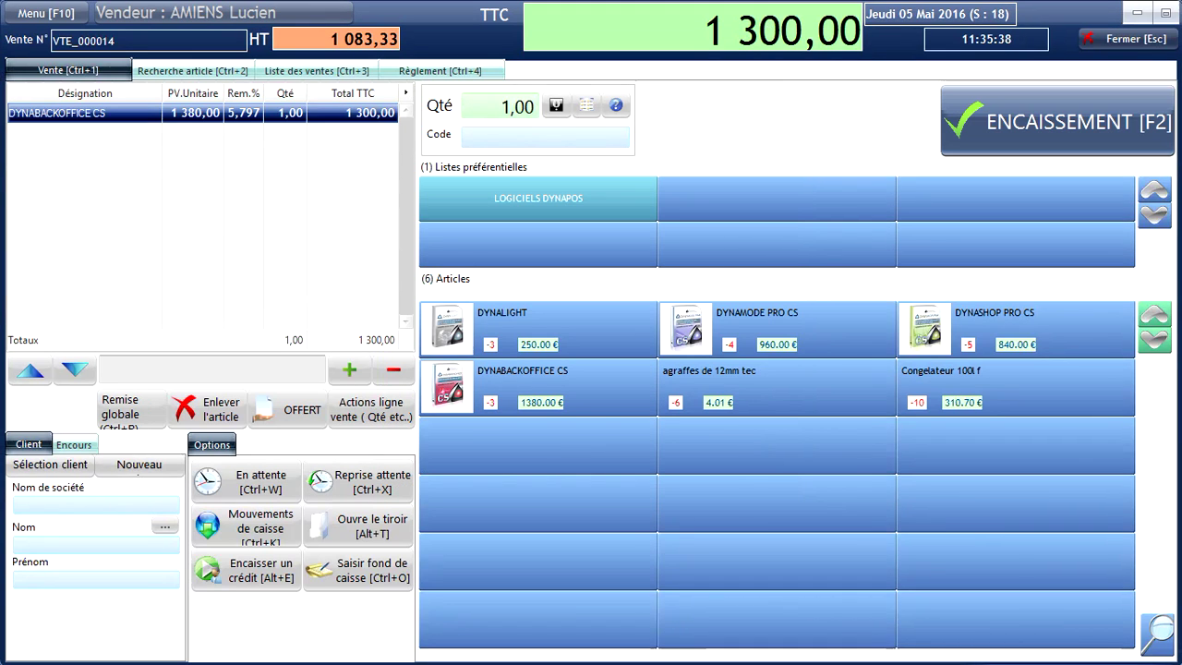
pyautogui.press('F2')
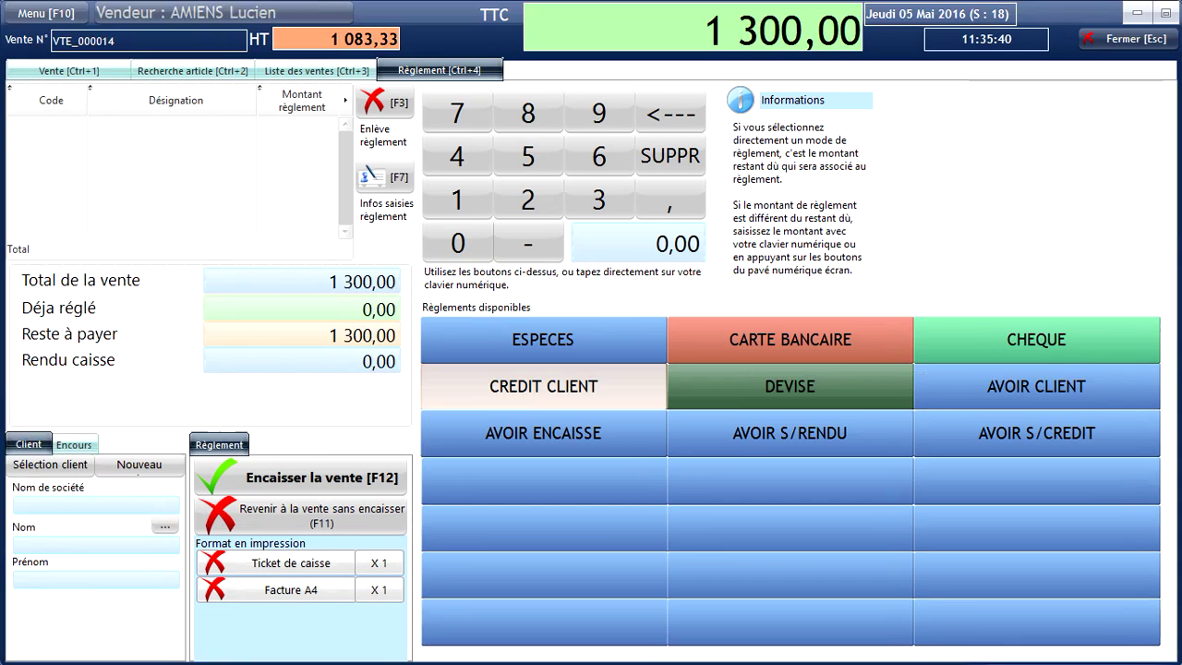
# Step: Pay the full 1 300,00 in cash, complete the sale, and leave the checkout screen
pyautogui.click(543, 341)
pyautogui.click(301, 479)
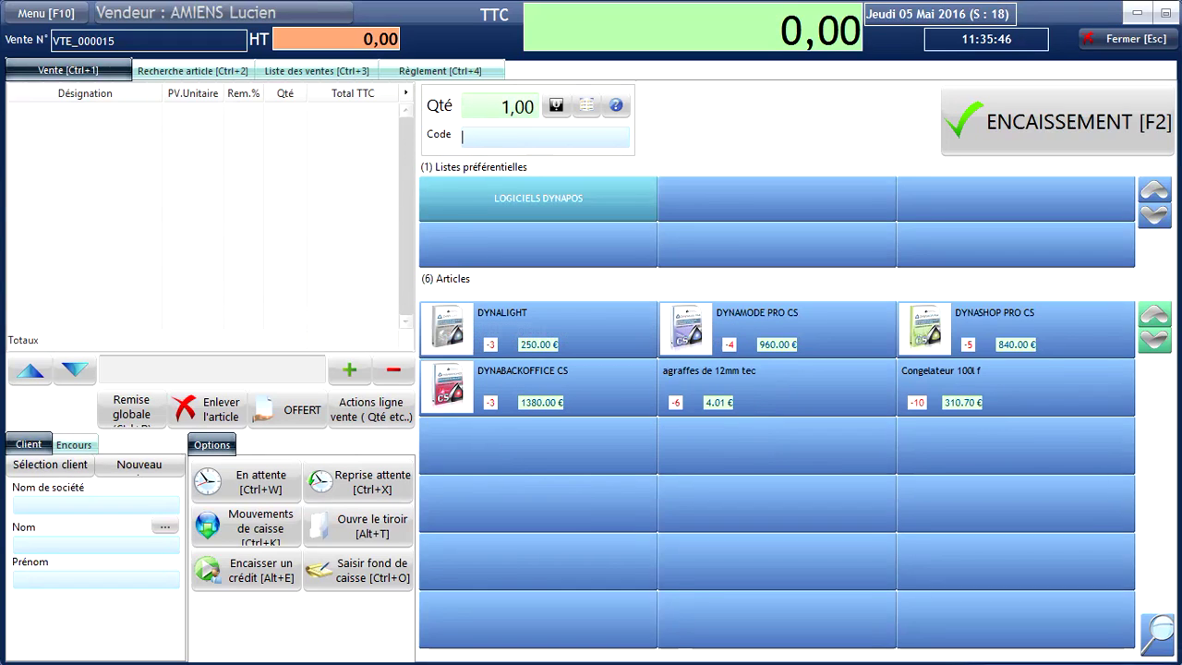
pyautogui.press('Escape')
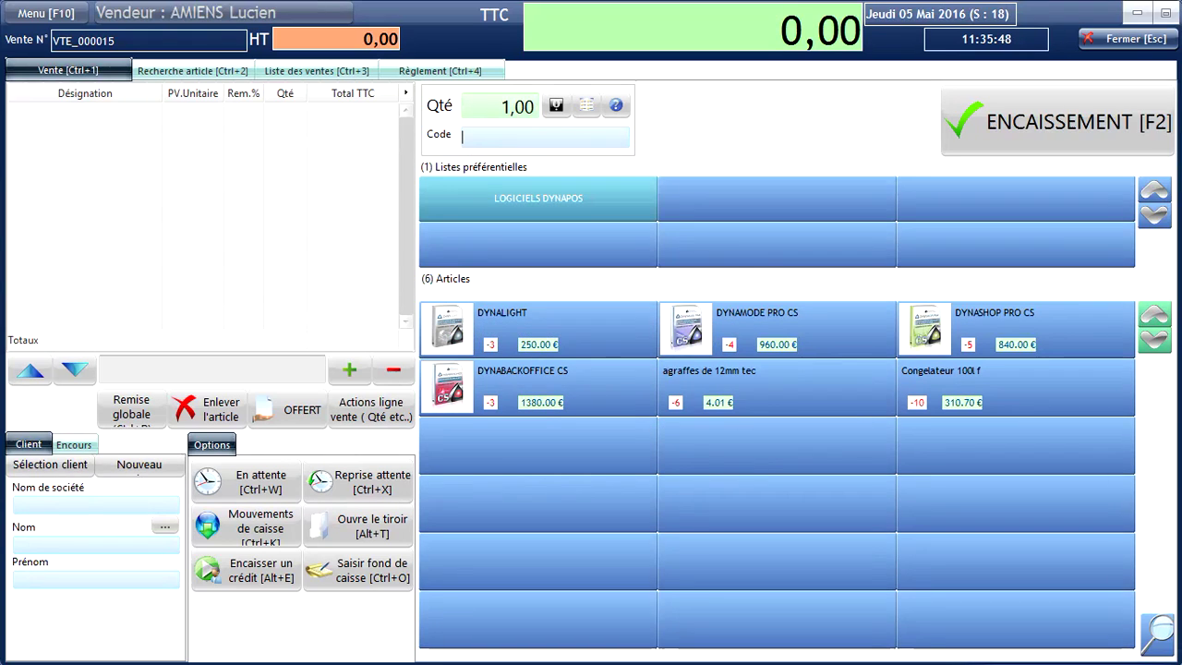
# Step: From the cash closure management, generate an on-screen A4 preview of the cash journal for 05/05/2016 and all stations
pyautogui.press('F12')
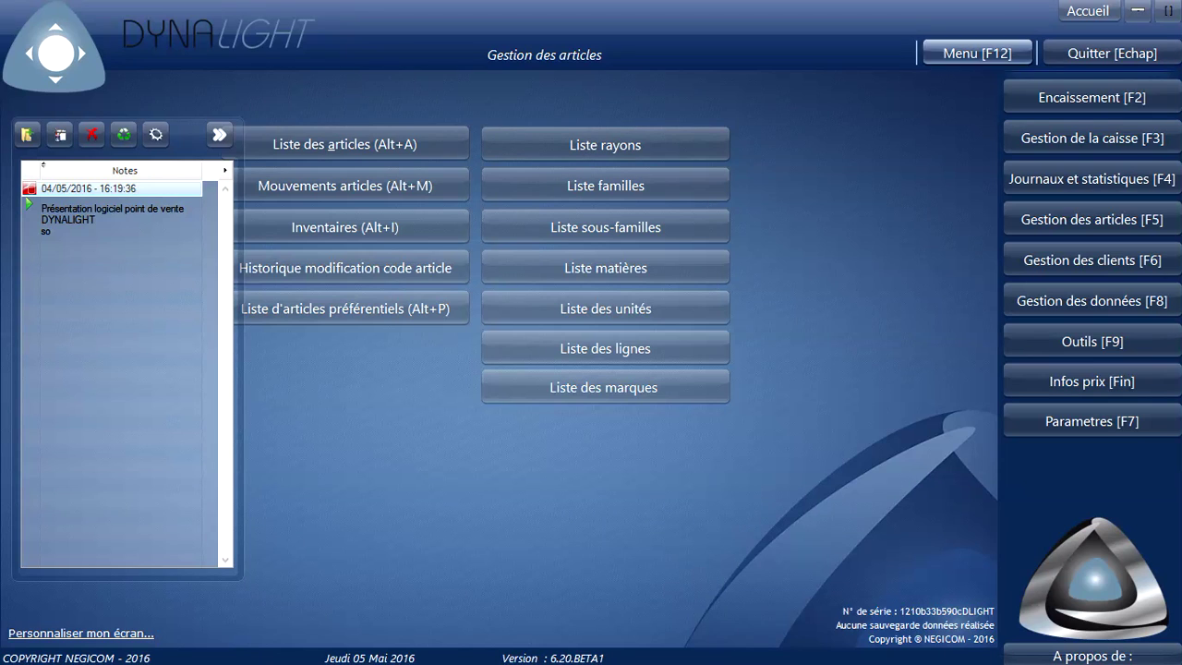
pyautogui.press('F3')
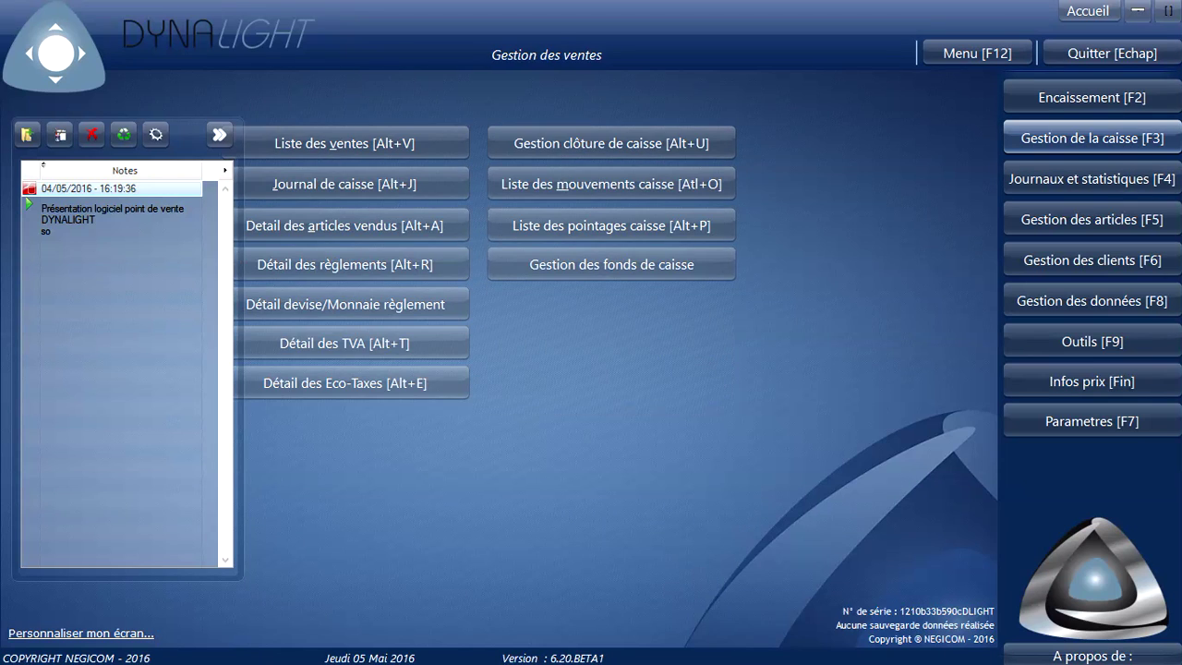
pyautogui.click(612, 143)
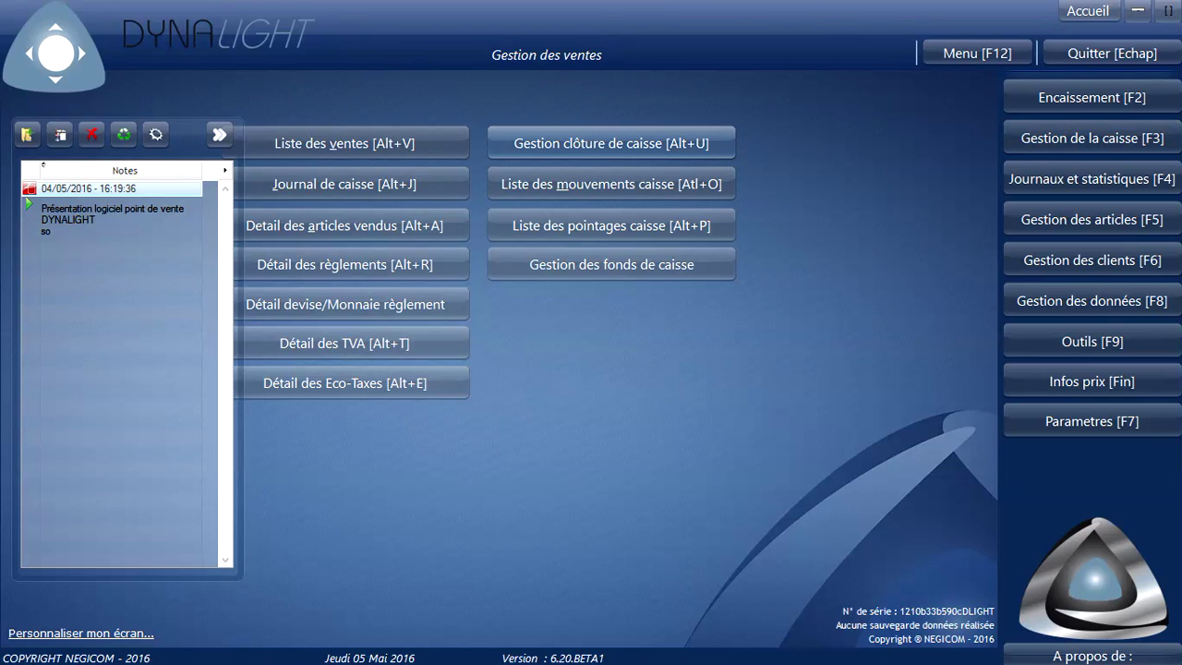
pyautogui.press('F2')
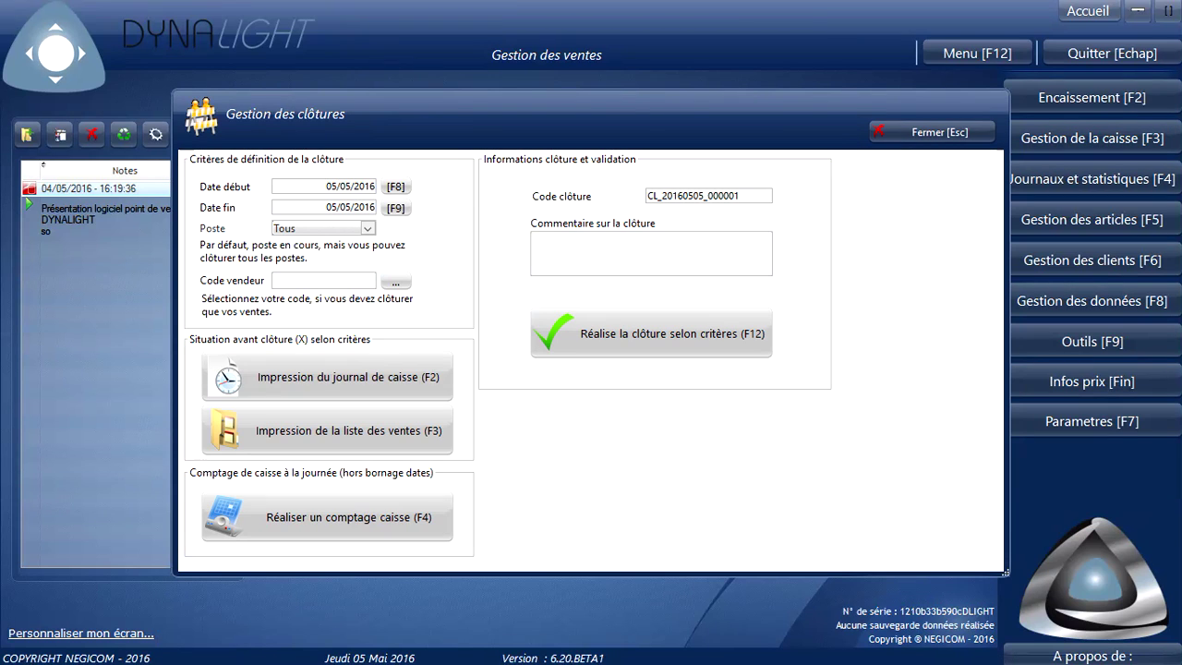
pyautogui.press('F2')
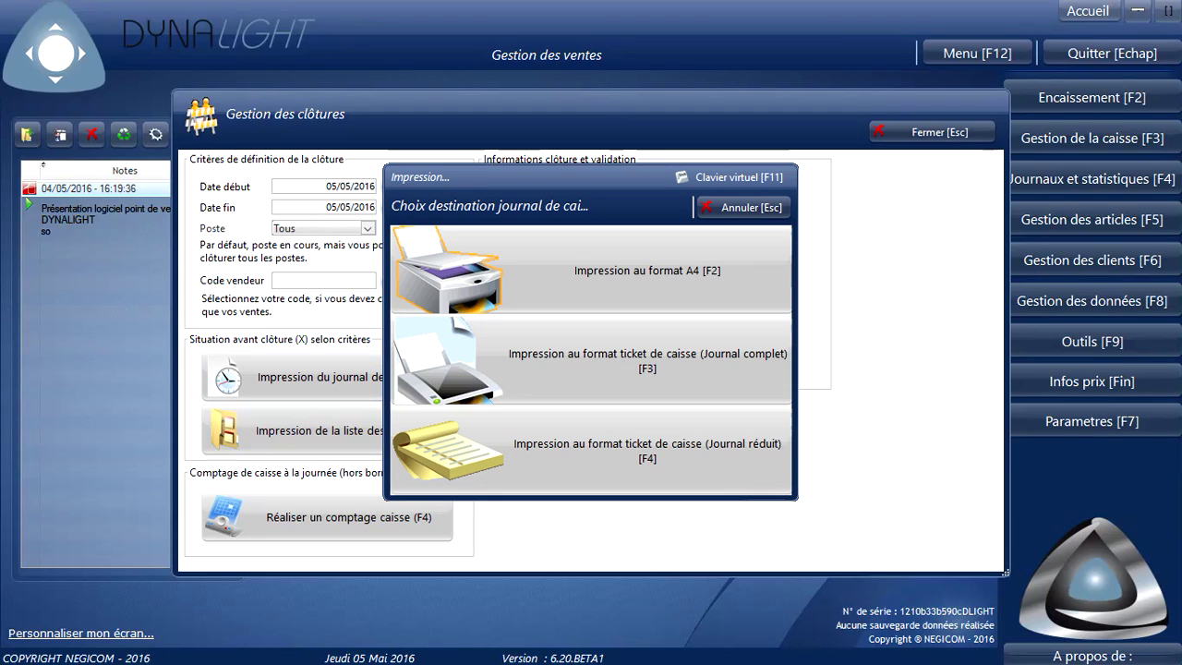
pyautogui.press('F2')
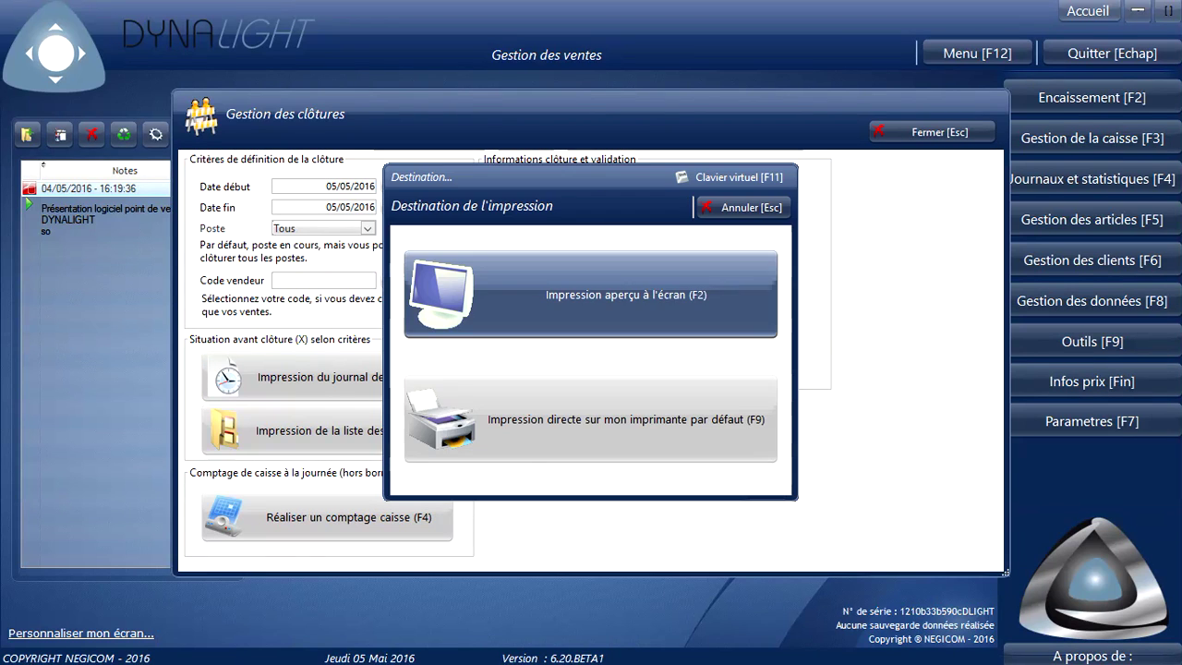
pyautogui.press('F2')
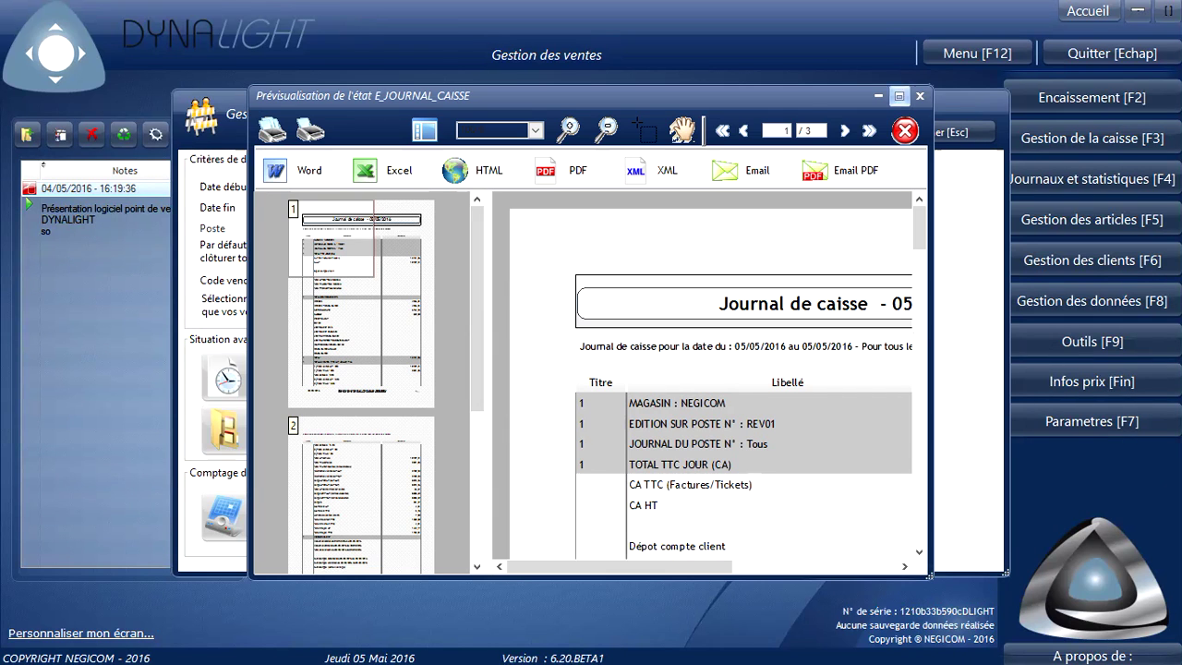
# Step: Examine the cash journal's payment totals, margins, discounts and cash balance across all three pages, and close the preview
pyautogui.click(899, 95)
pyautogui.scroll(-6, 701, 383)
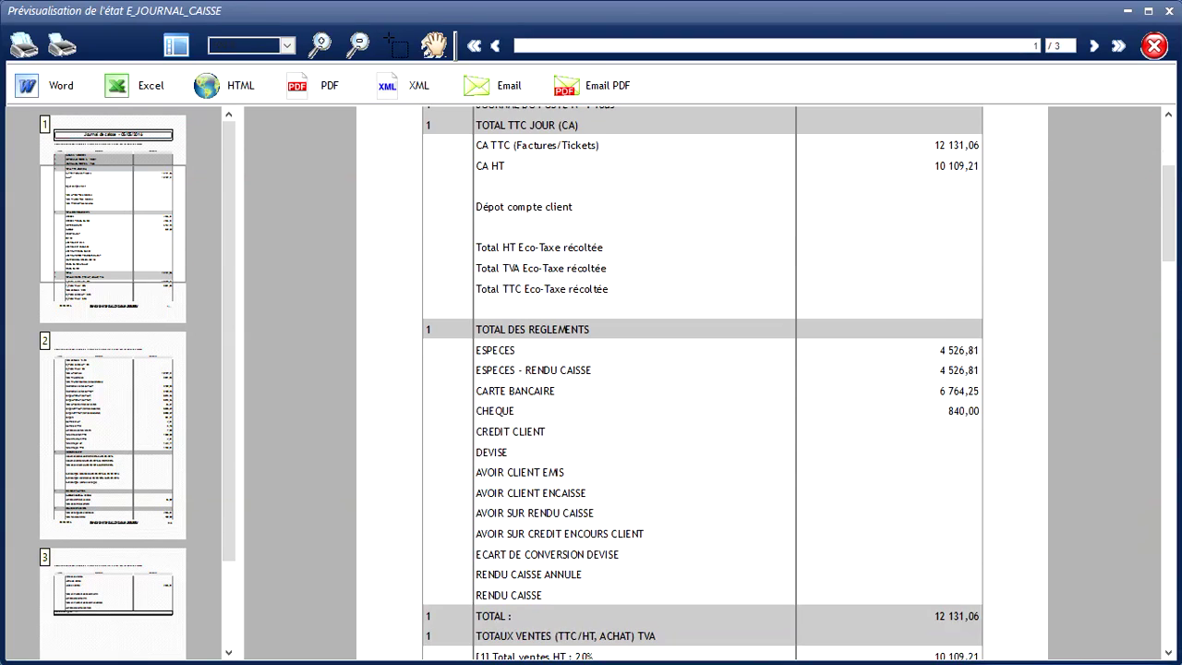
pyautogui.scroll(-8, 701, 383)
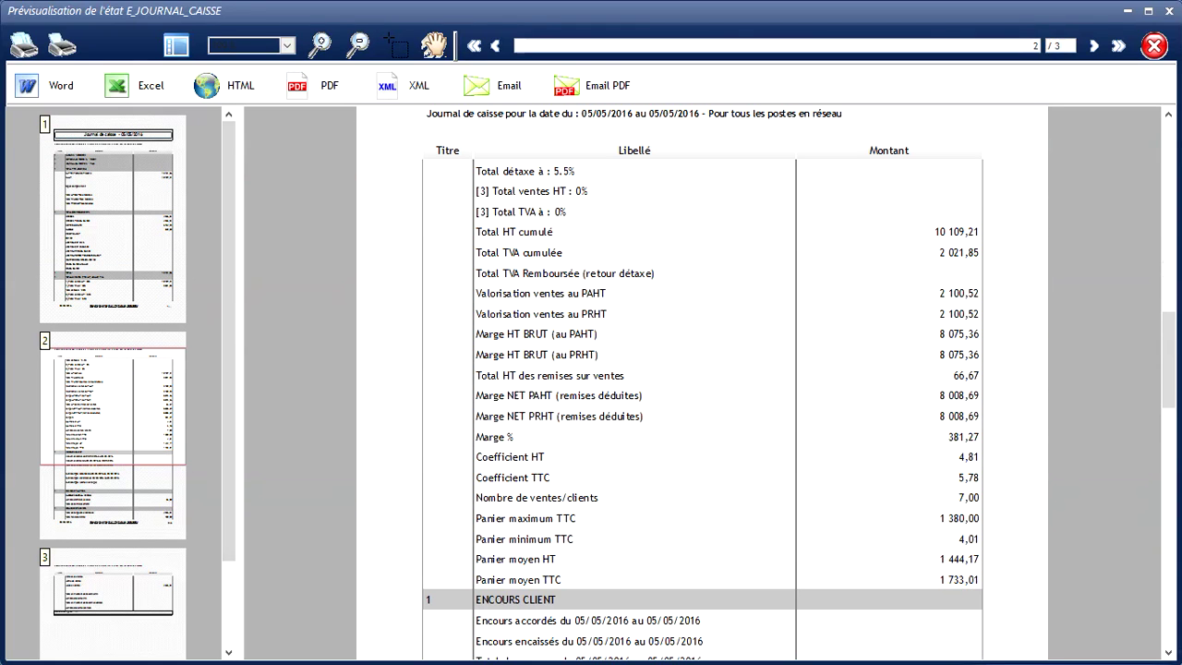
pyautogui.scroll(-3, 701, 383)
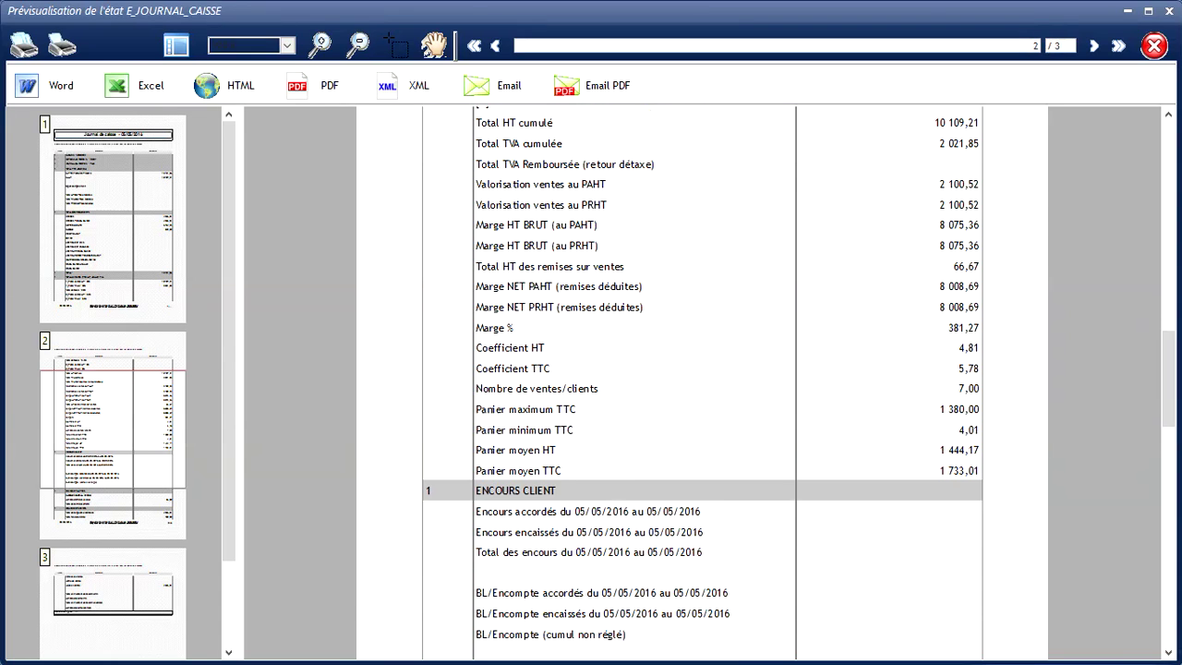
pyautogui.scroll(-11, 702, 383)
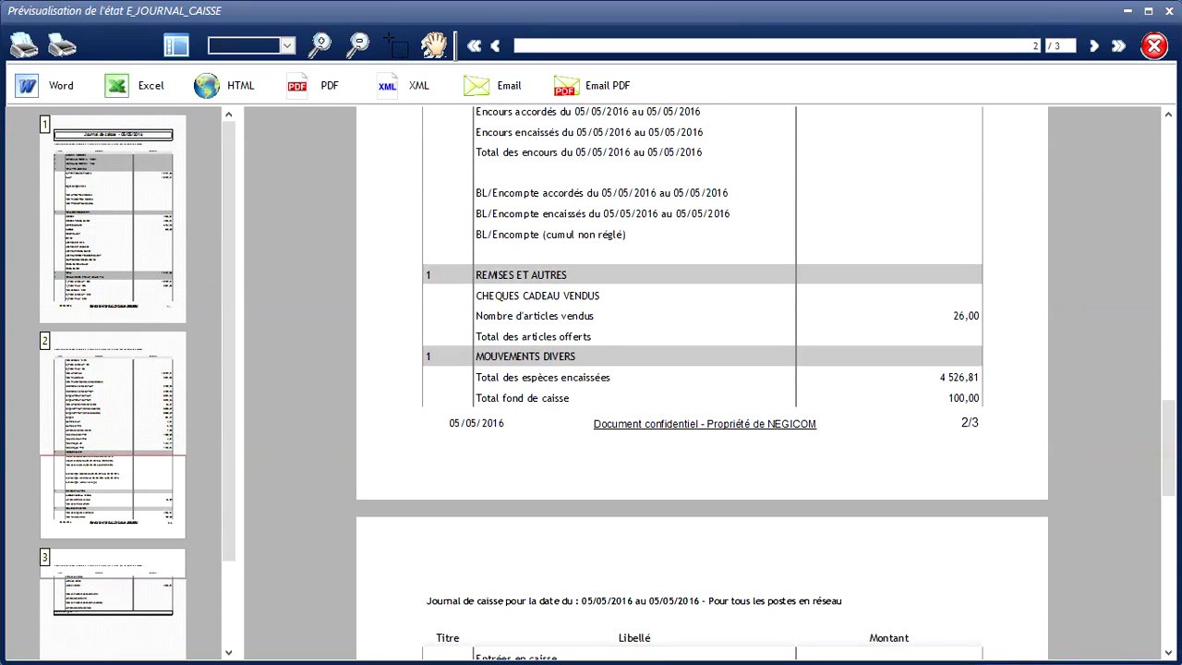
pyautogui.scroll(-12, 701, 384)
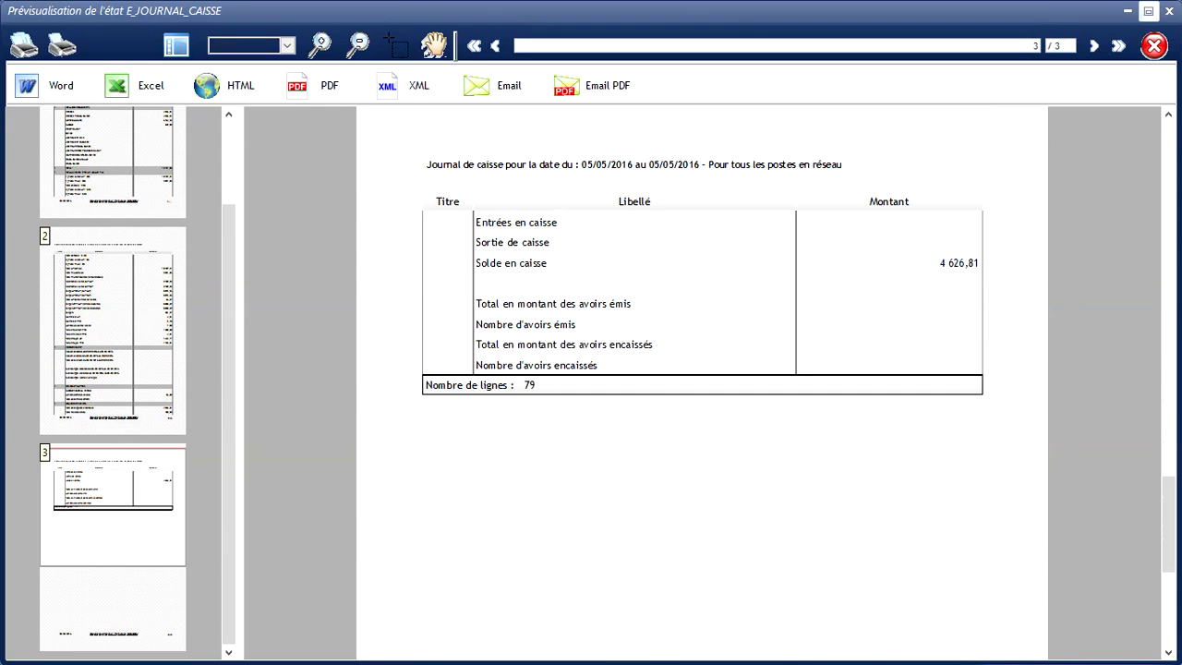
pyautogui.press('Escape')
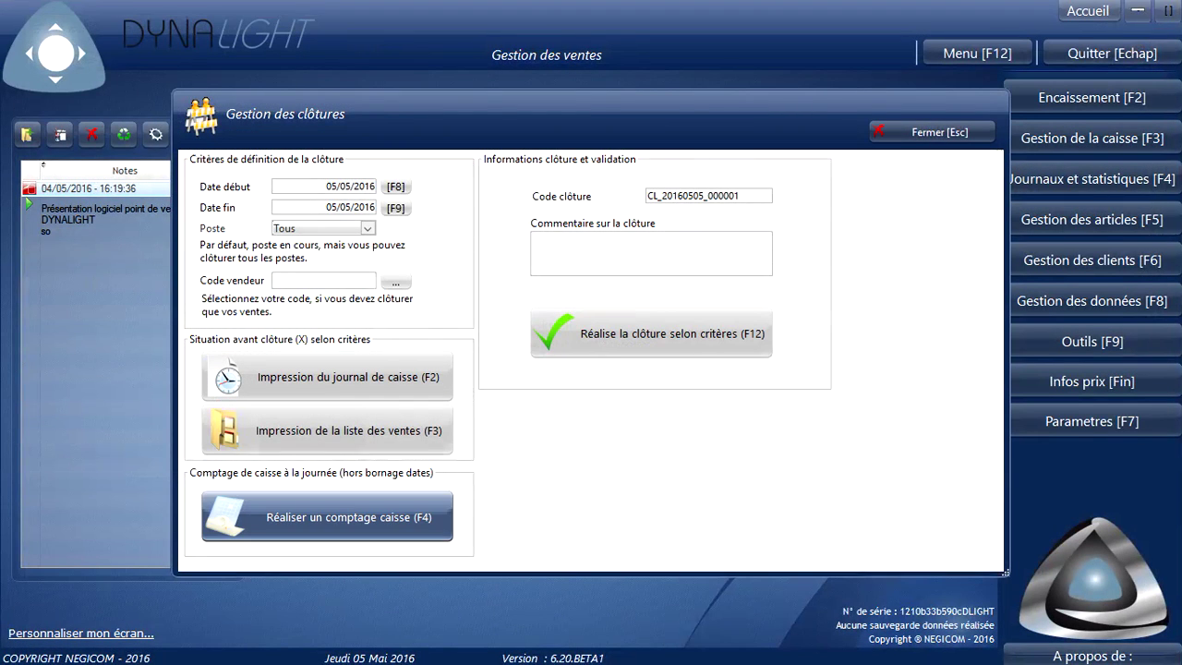
# Step: Start a cash count for 05/05/2016 covering all registers, without choosing a seller
pyautogui.press('F4')
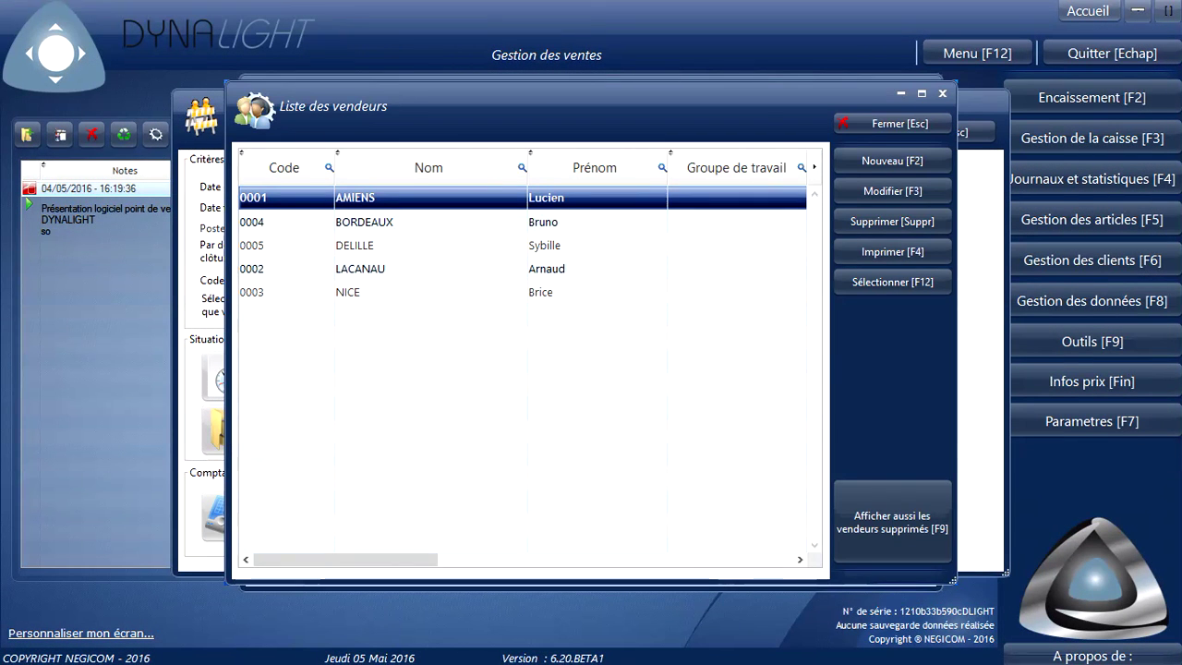
pyautogui.press('Escape')
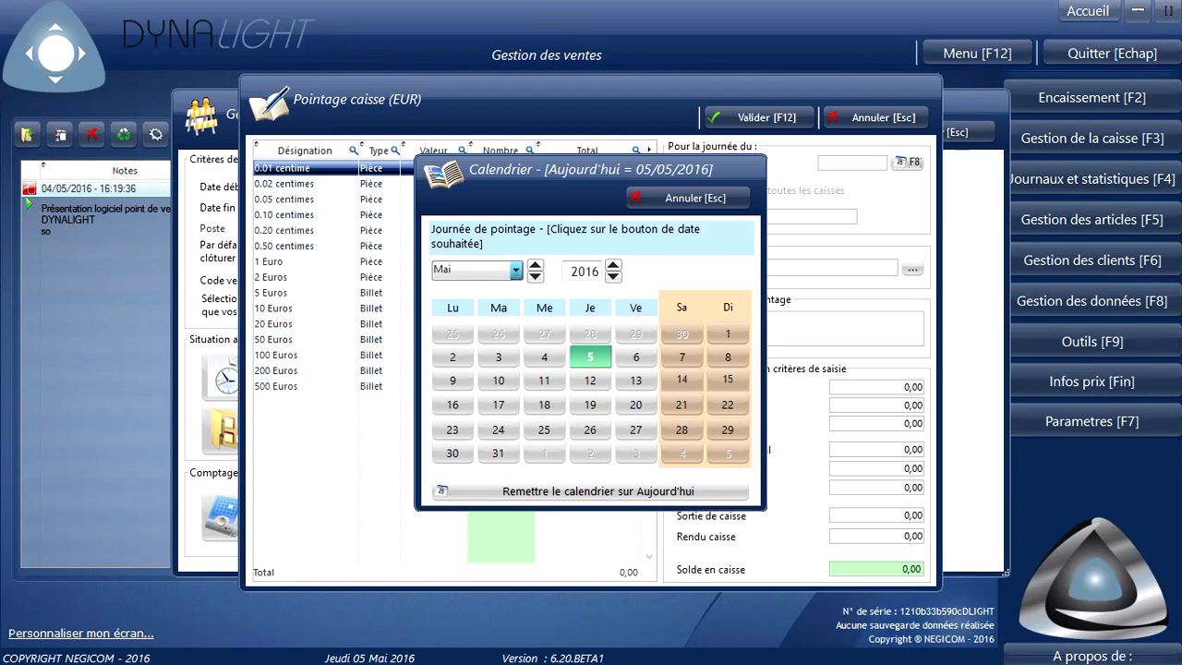
pyautogui.press('Escape')
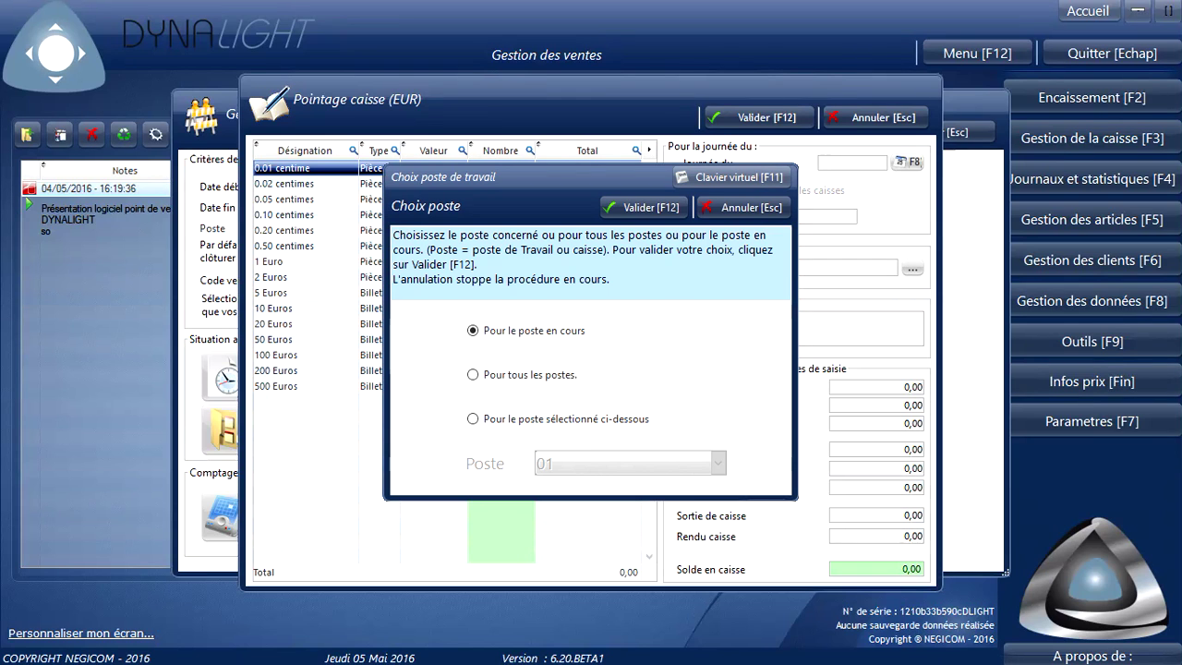
pyautogui.press('F12')
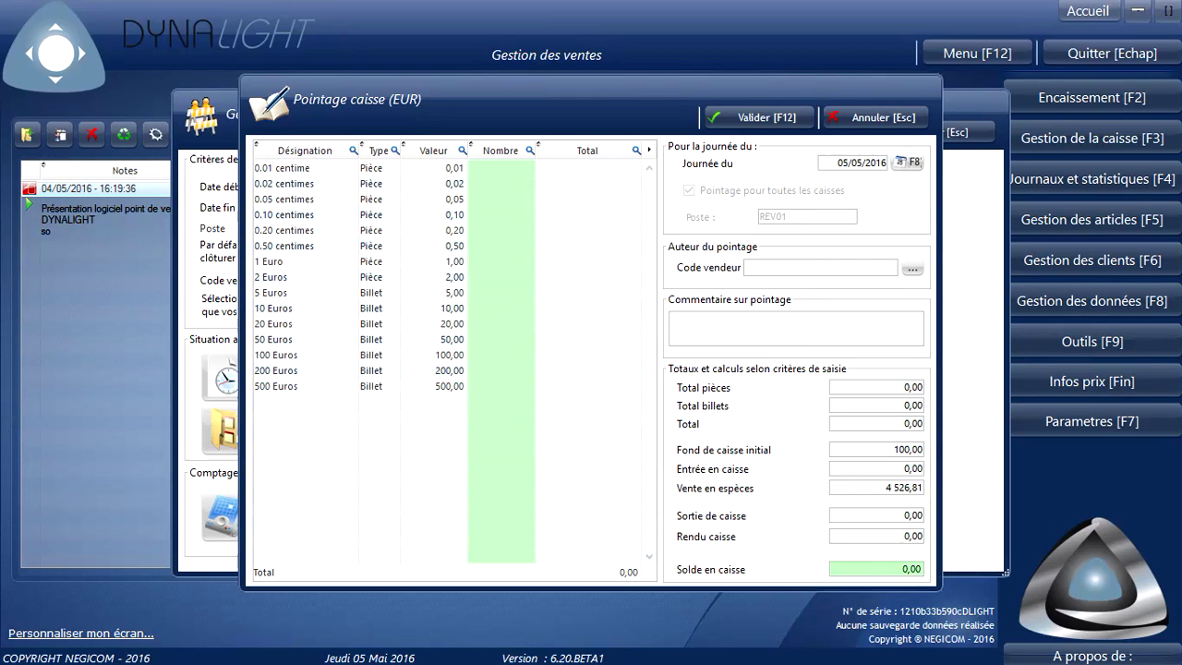
# Step: Enter the coin counts: 2 of 0.01, 47 of 0.02, 15 of 0.05, 41 of 0.10, 25 of 0.20 and 78 of 0.50
pyautogui.write('2')
pyautogui.press('Return')
pyautogui.write('47')
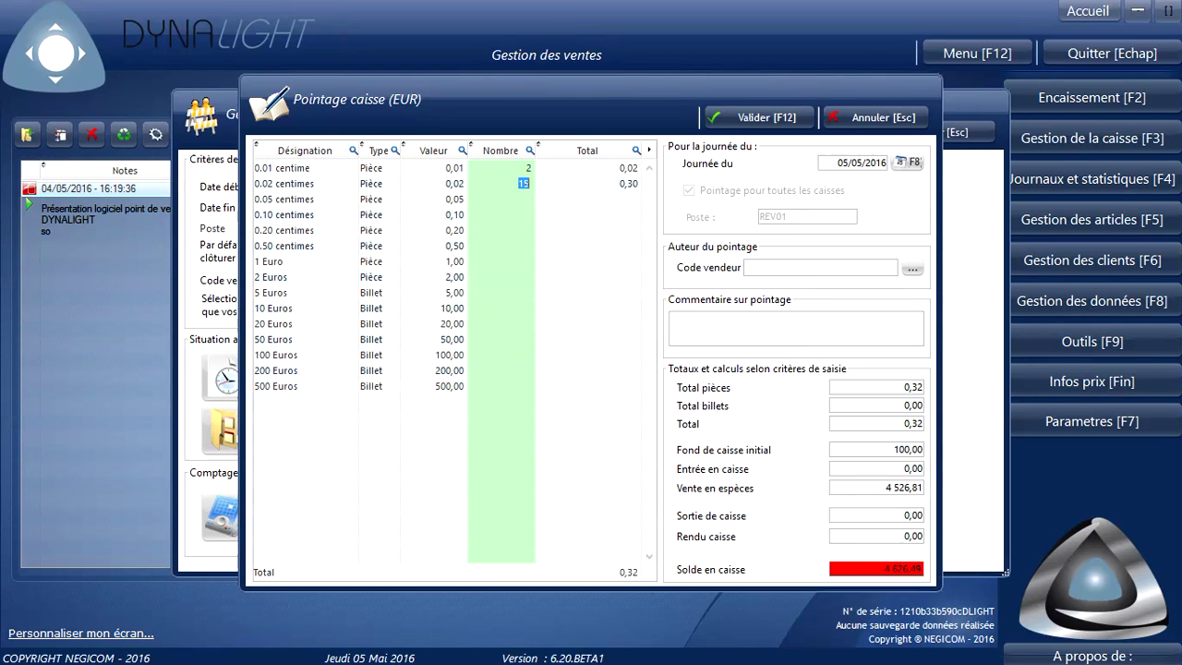
pyautogui.press('Return')
pyautogui.write('15')
pyautogui.press('Return')
pyautogui.write('41')
pyautogui.press('Return')
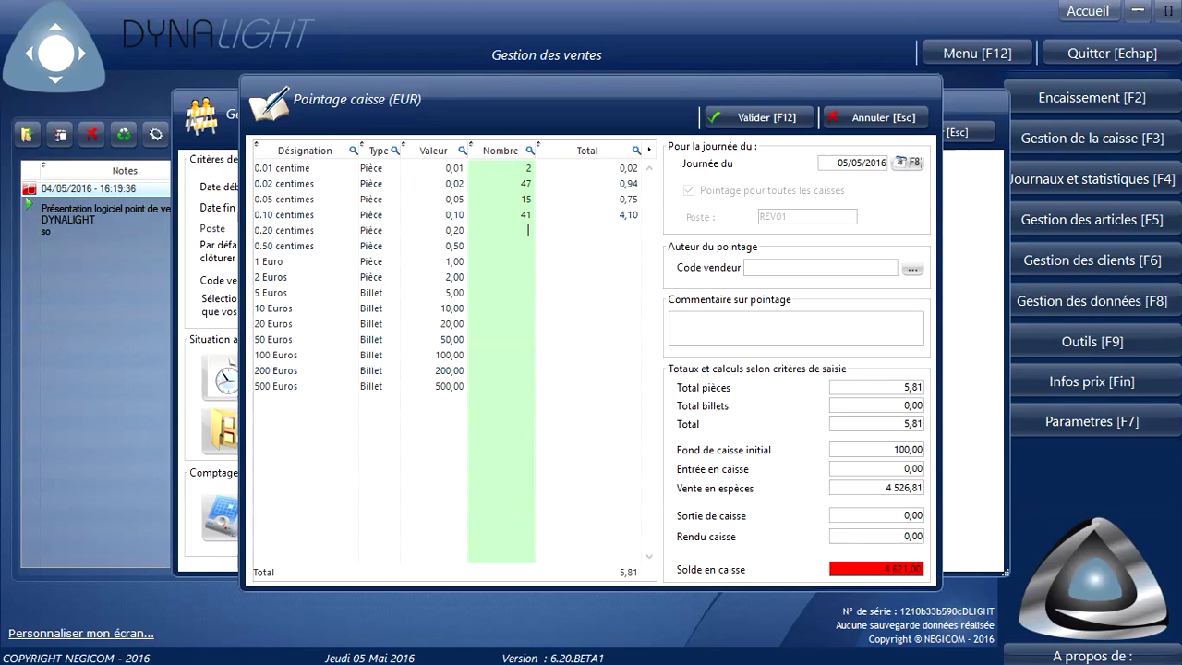
pyautogui.write('25')
pyautogui.press('Return')
pyautogui.write('78')
pyautogui.press('Return')
# Step: Assign seller code 0001 as the author of the cash count and validate the count with its report preview
pyautogui.press('F12')
pyautogui.press('Return')
pyautogui.click(913, 268)
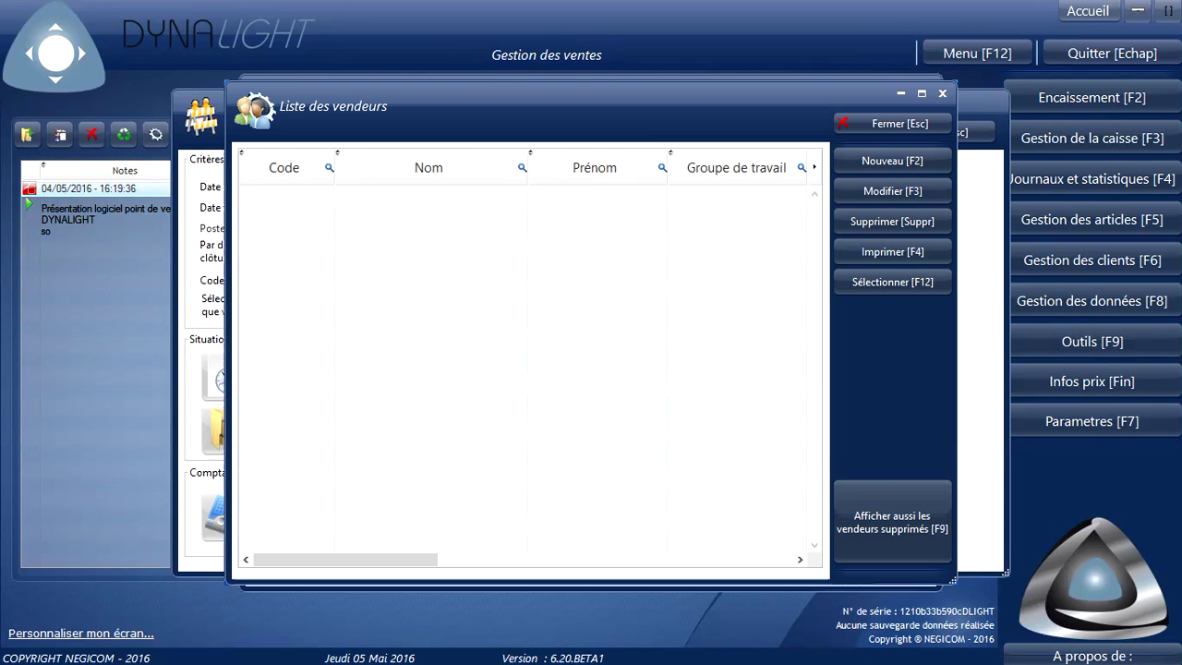
pyautogui.click(893, 281)
pyautogui.press('F12')
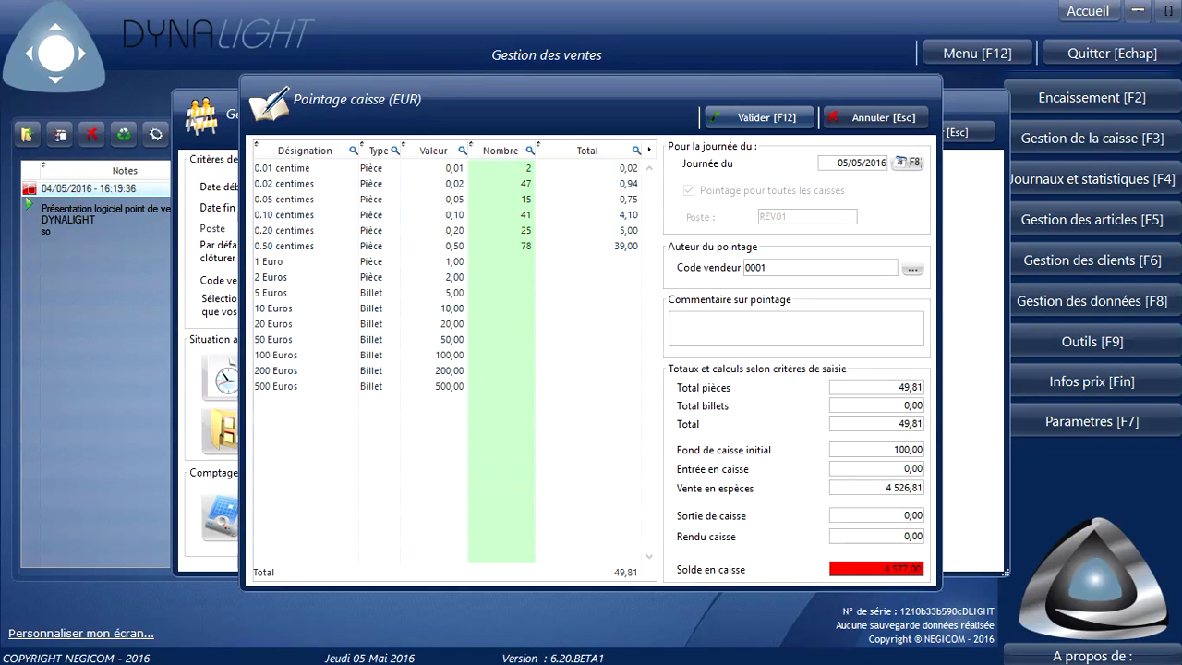
pyautogui.press('Escape')
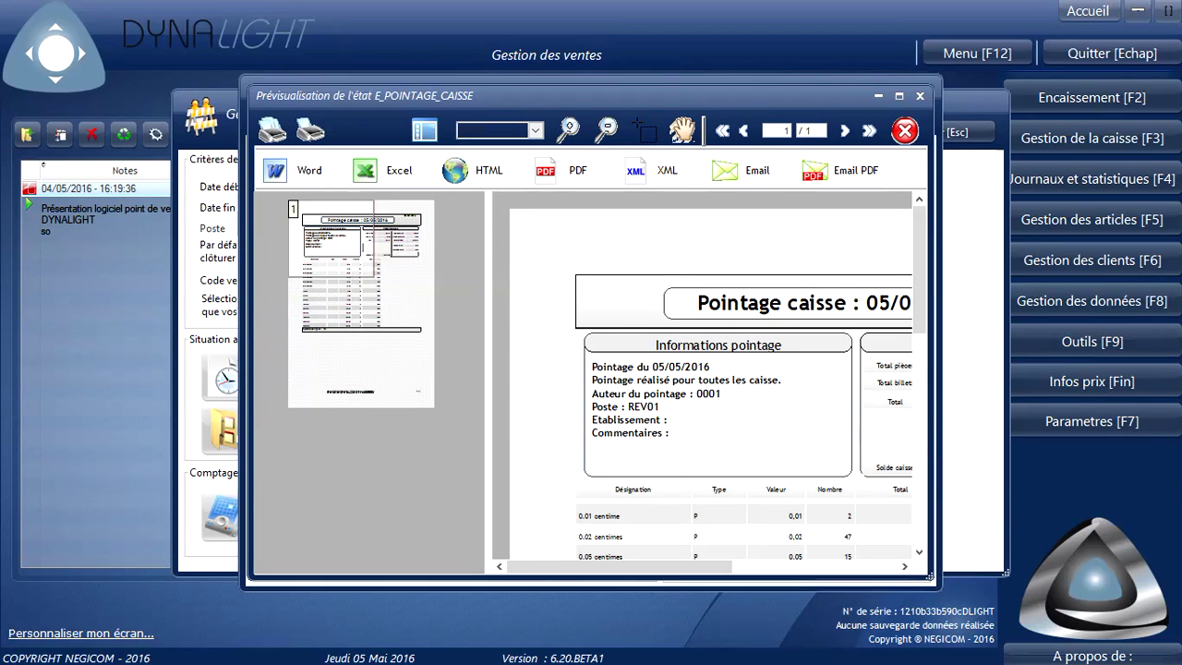
# Step: Examine the cash count report's totals and denomination lines, and close the preview and the list of counts
pyautogui.click(899, 95)
pyautogui.scroll(-5, 582, 369)
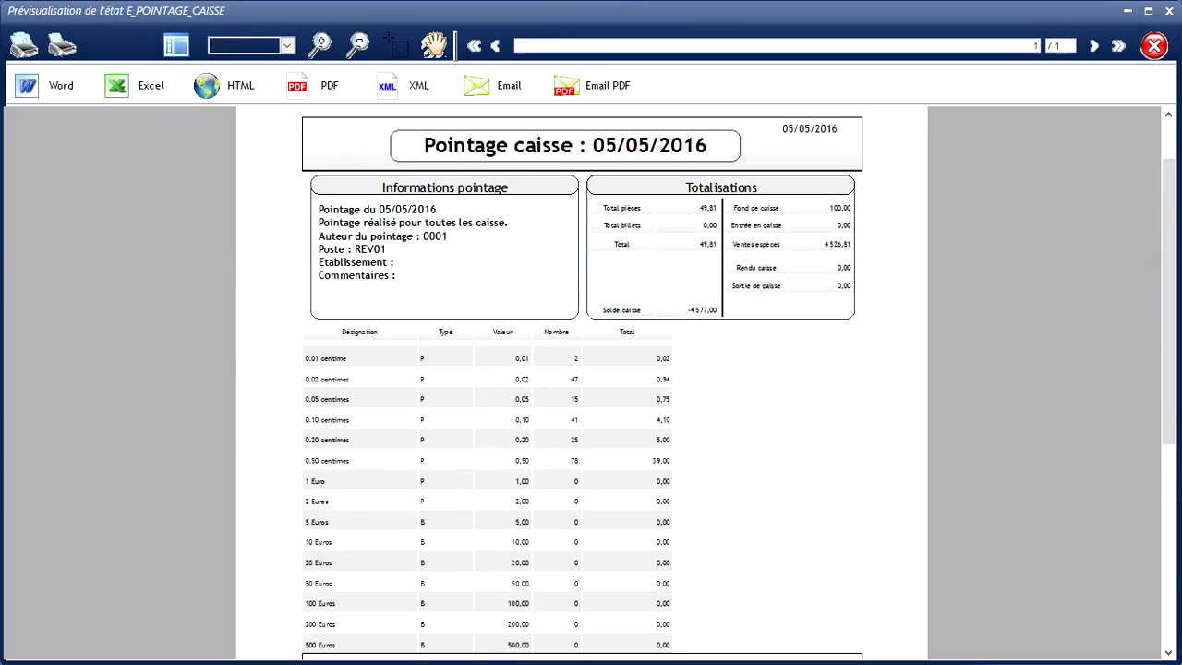
pyautogui.scroll(-2, 581, 369)
pyautogui.click(1154, 45)
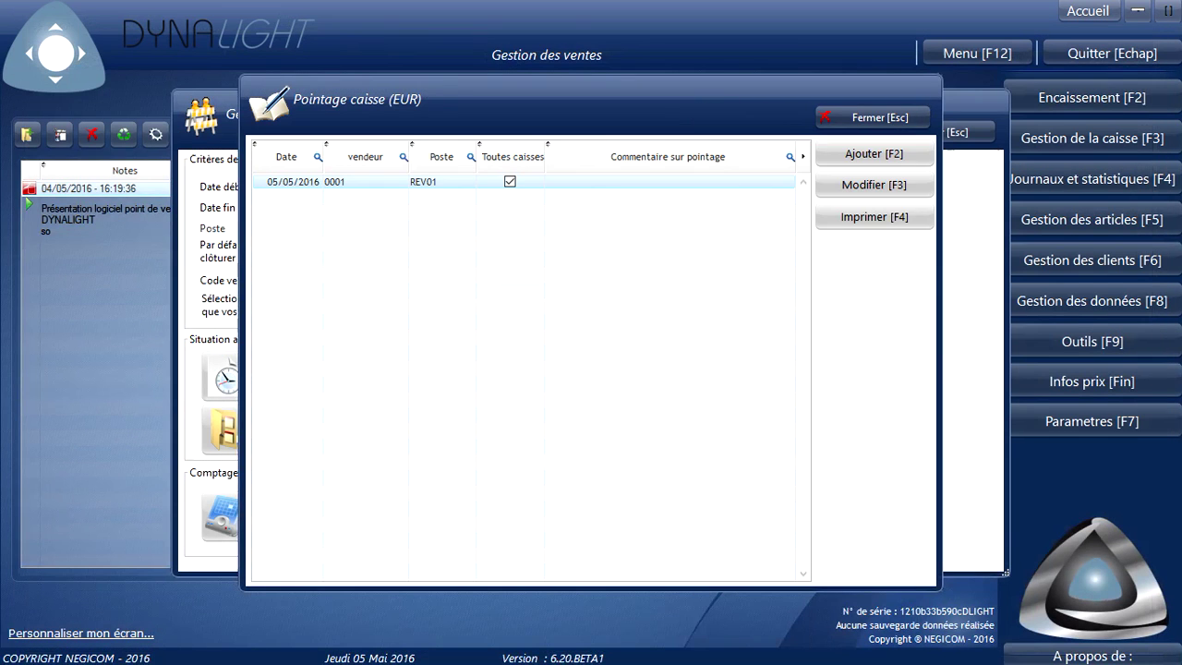
pyautogui.click(873, 117)
# Step: Carry out and confirm the sales closure for 05/05/2016 on all stations, and close the resulting sales list
pyautogui.click(652, 334)
pyautogui.click(544, 405)
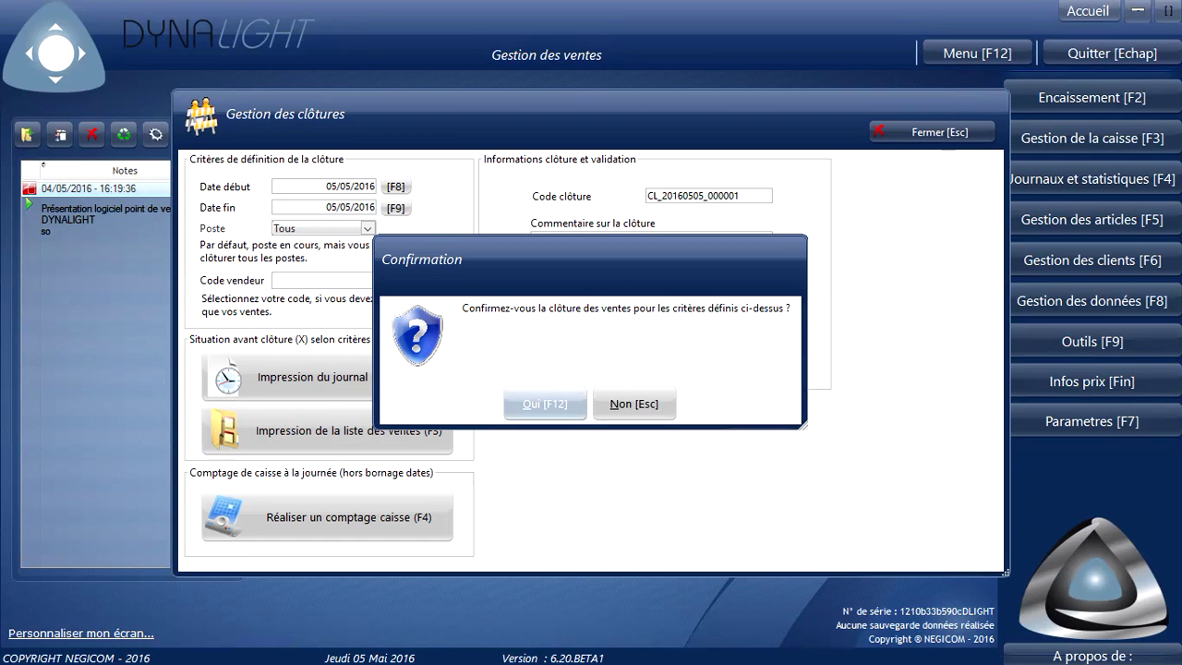
pyautogui.press('F3')
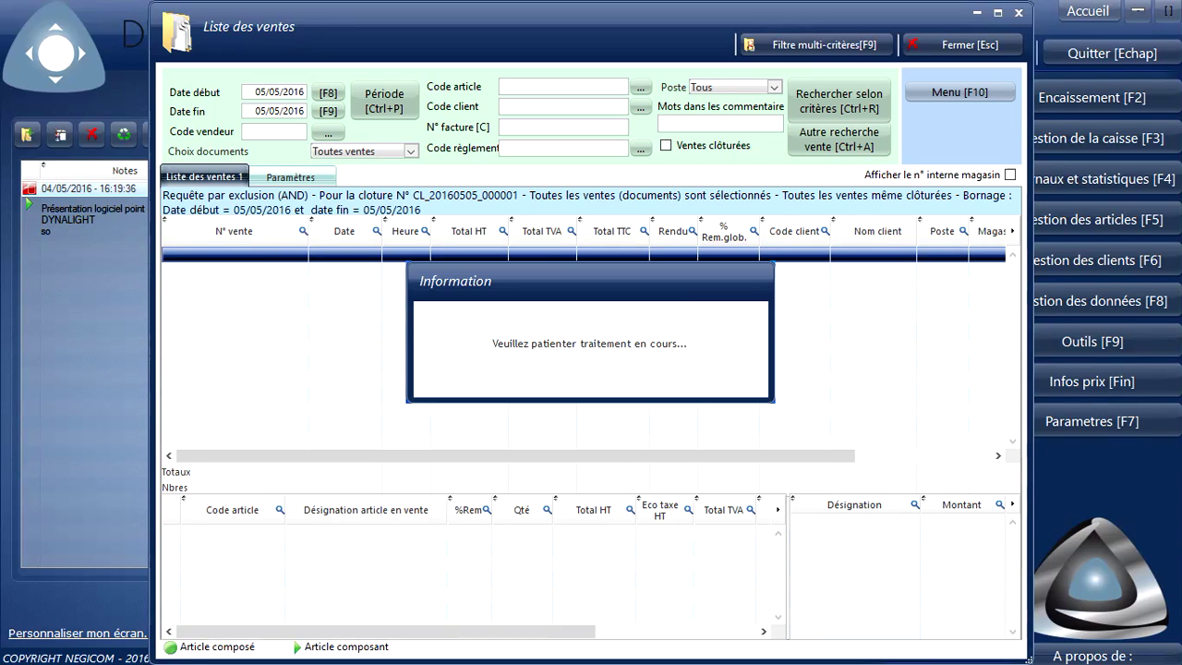
pyautogui.press('Escape')
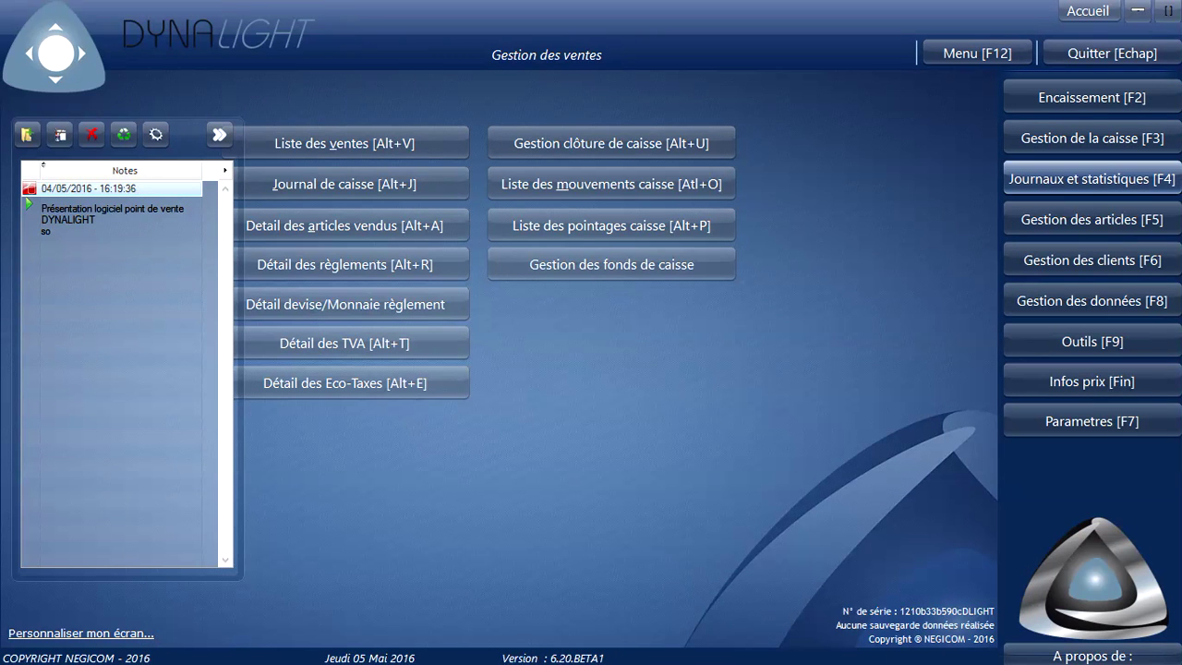
# Step: Look over the journals and statistics options and open the article list from article management
pyautogui.press('F4')
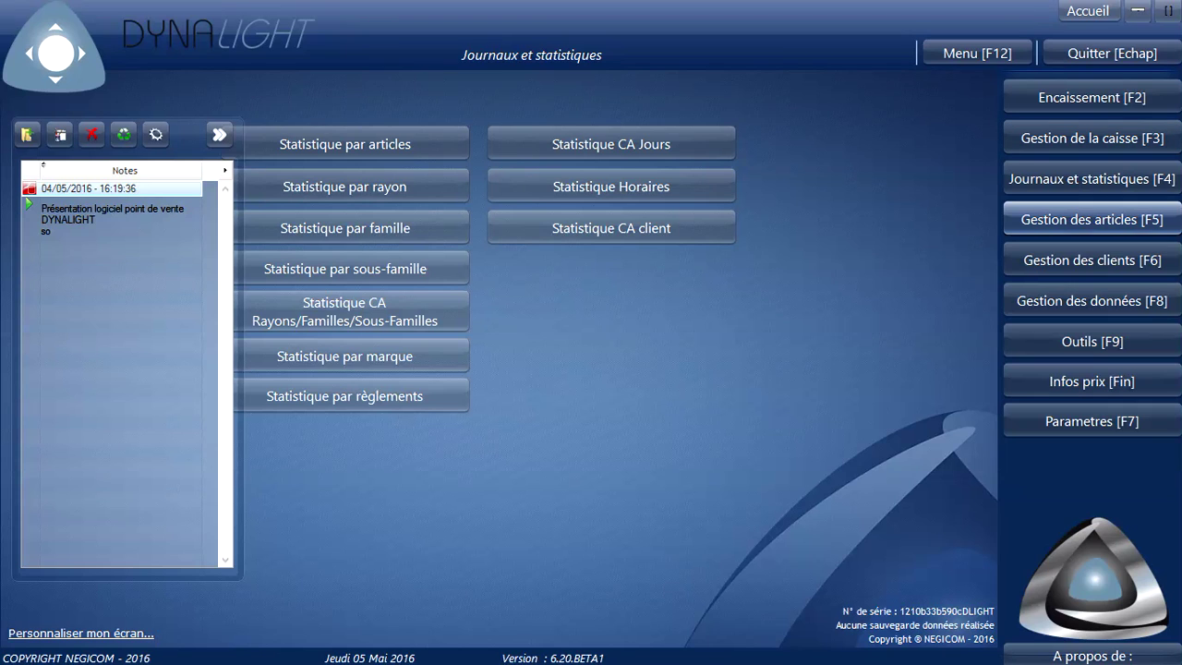
pyautogui.press('F5')
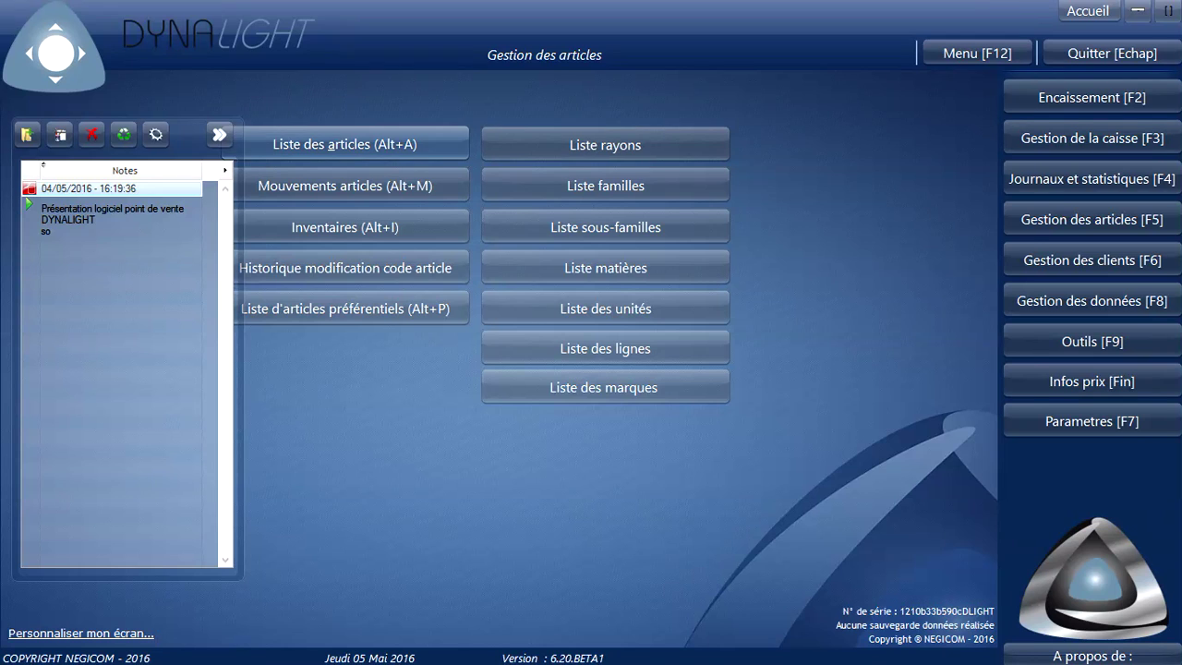
pyautogui.hotkey('alt', 'a')
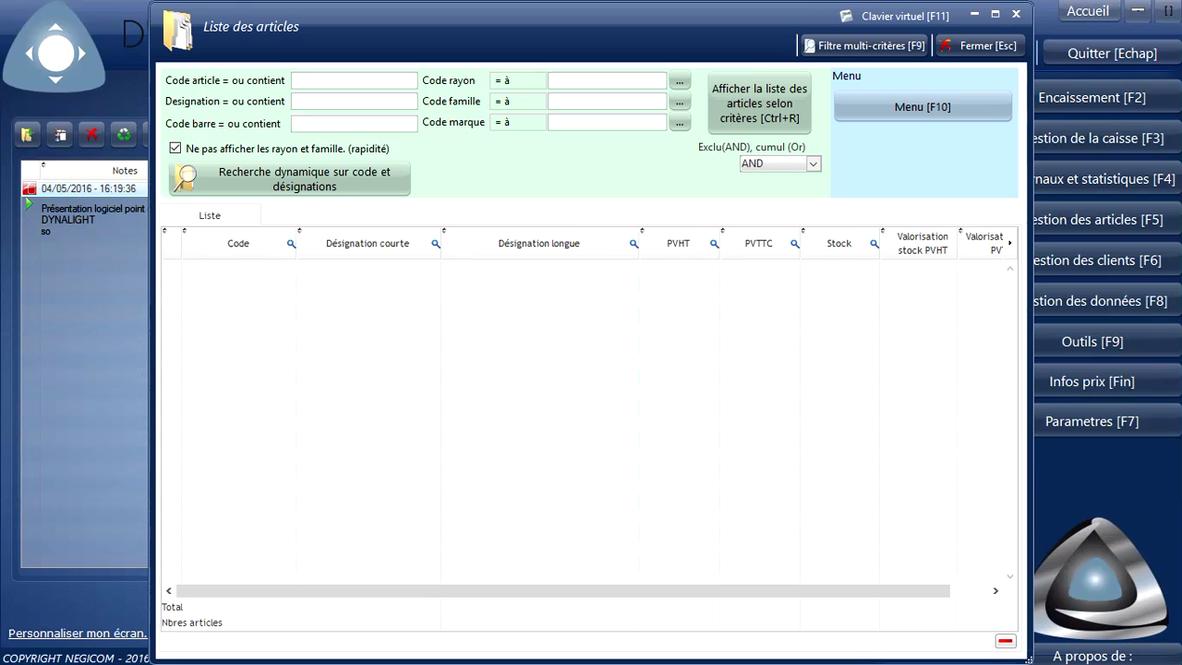
pyautogui.press('F10')
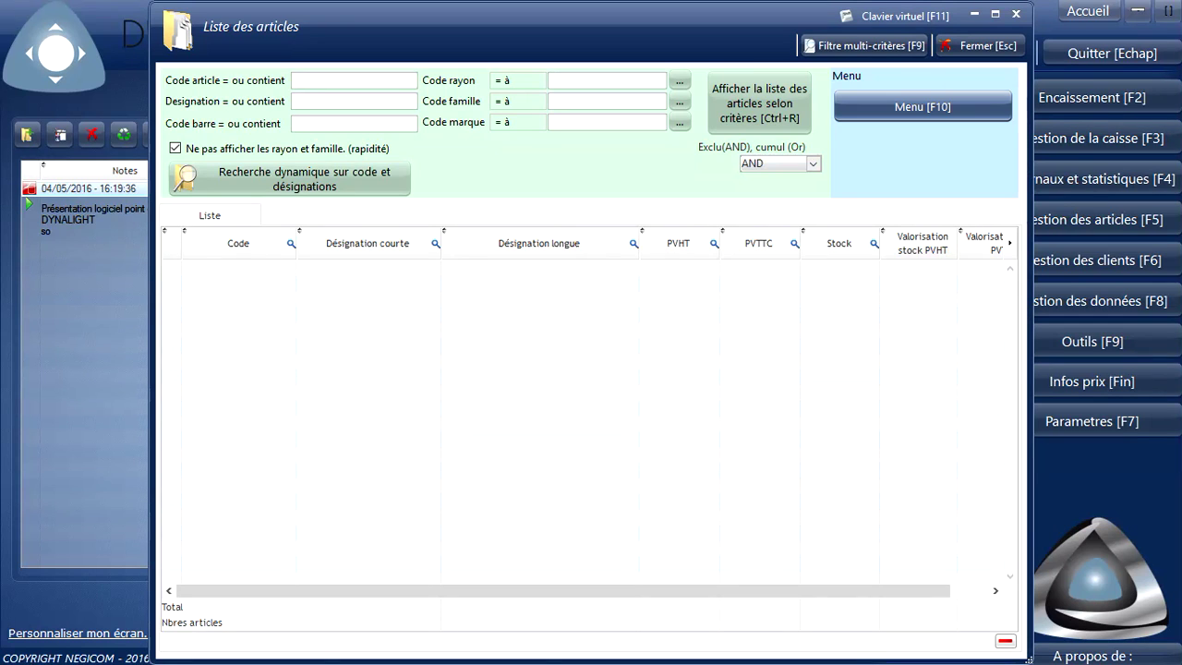
# Step: Filter the article list by the ACCE (ACCESSOIRE) family and display the matching articles
pyautogui.click(679, 101)
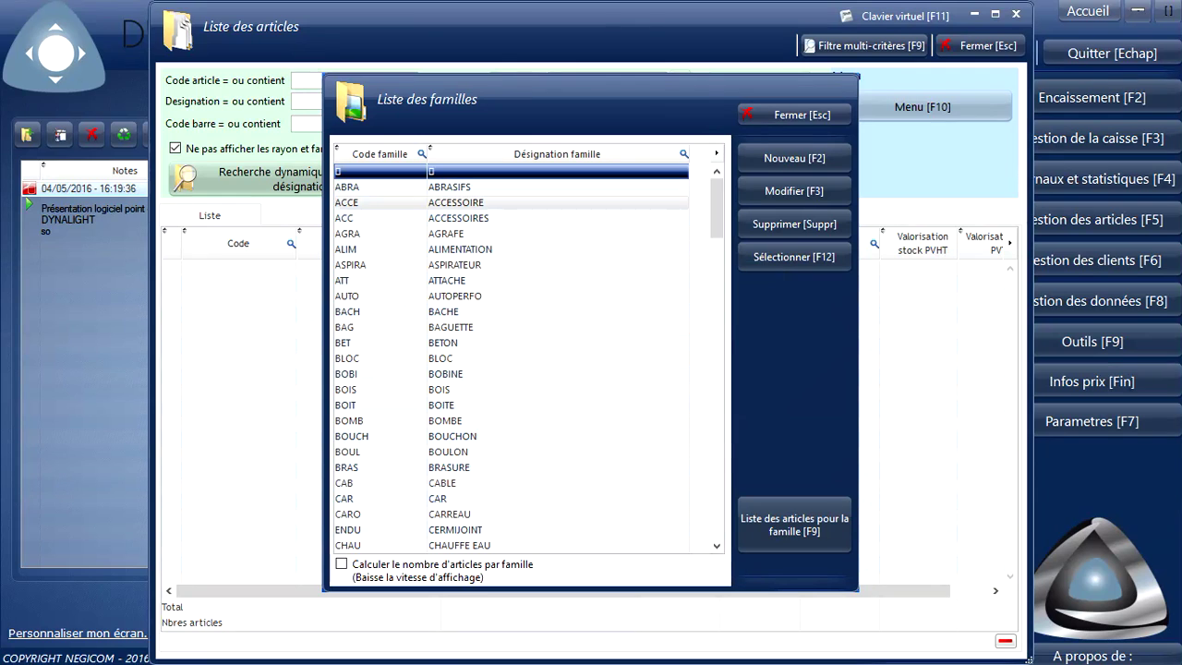
pyautogui.click(347, 202)
pyautogui.press('F12')
pyautogui.hotkey('ctrl', 'r')
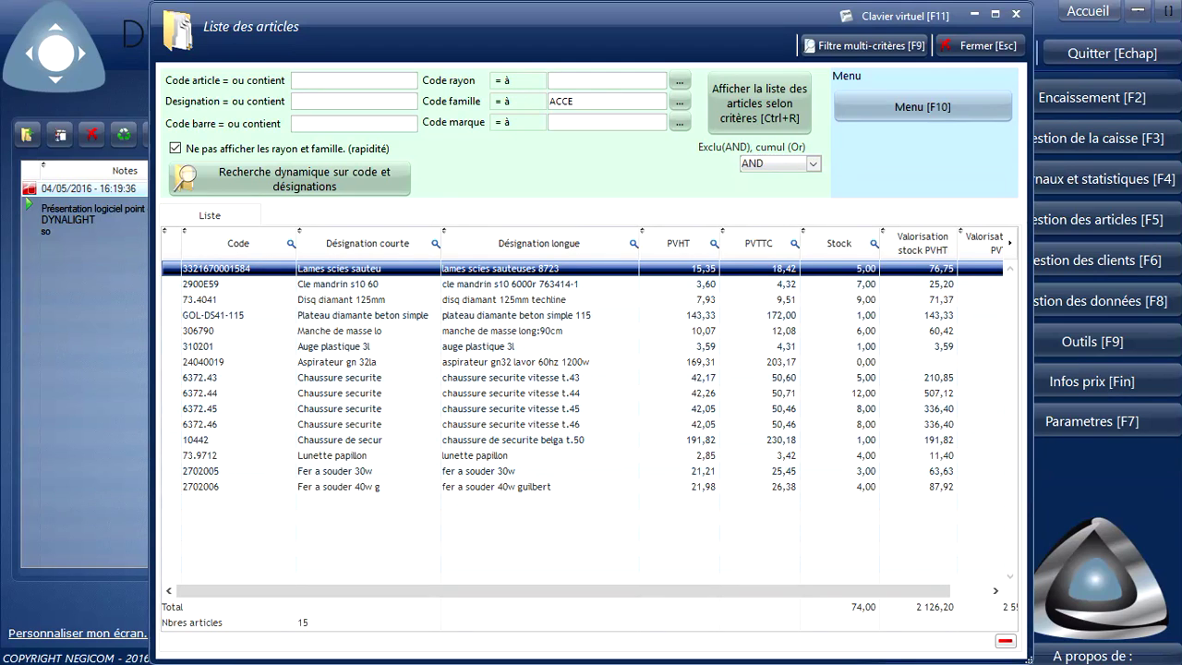
# Step: Open the record of article 73.4041 (Disq diamant 125mm) and examine its identification, barcode and store stock details
pyautogui.click(504, 300)
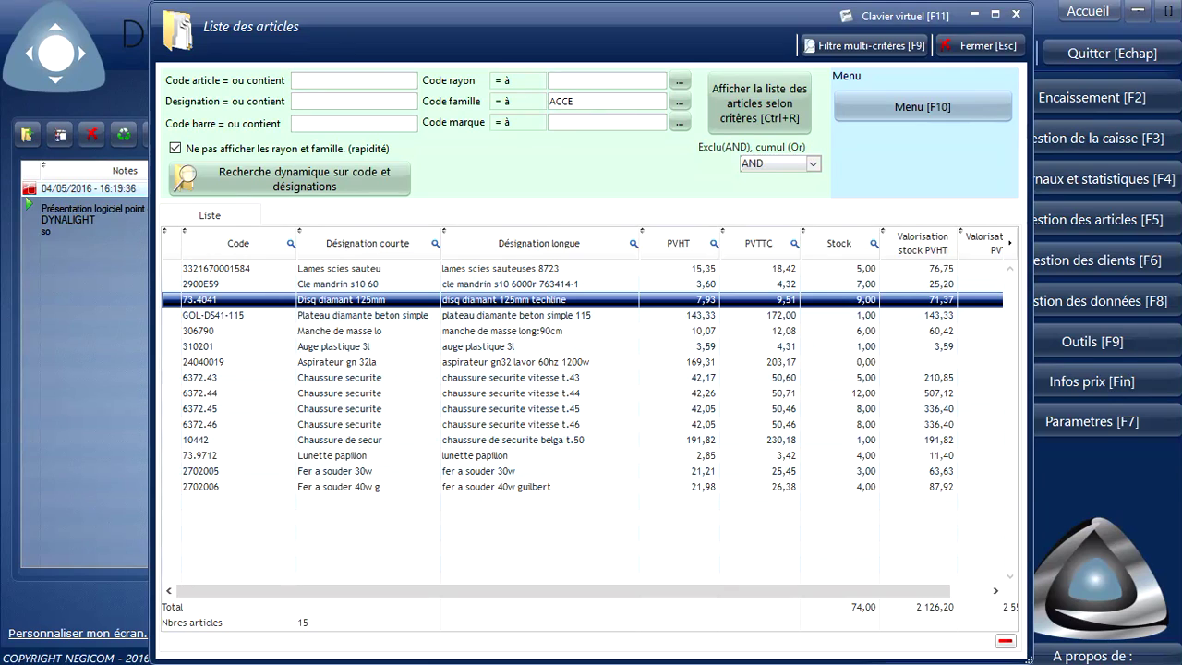
pyautogui.press('Return')
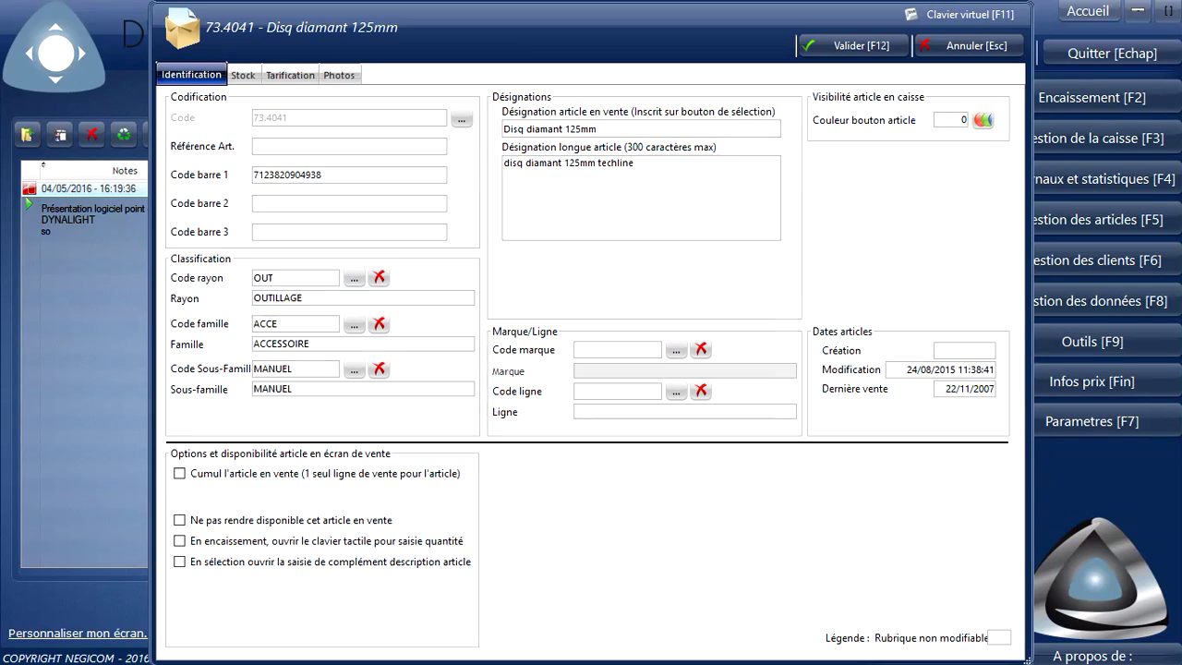
pyautogui.click(288, 175)
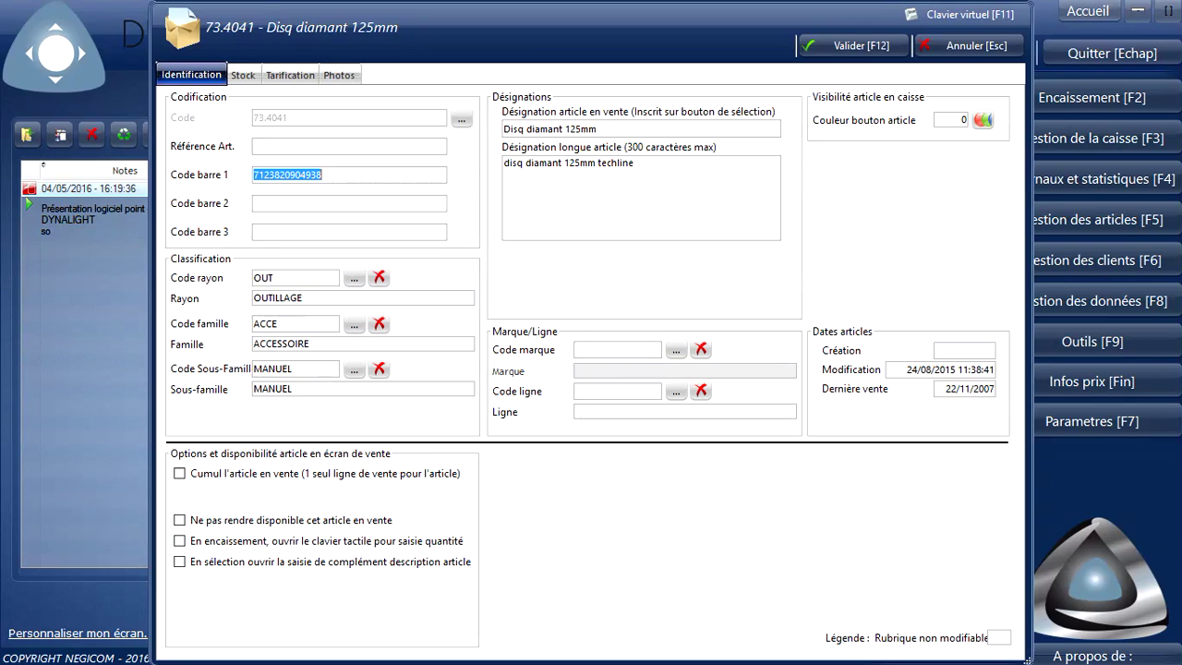
pyautogui.hotkey('ctrl', 'Tab')
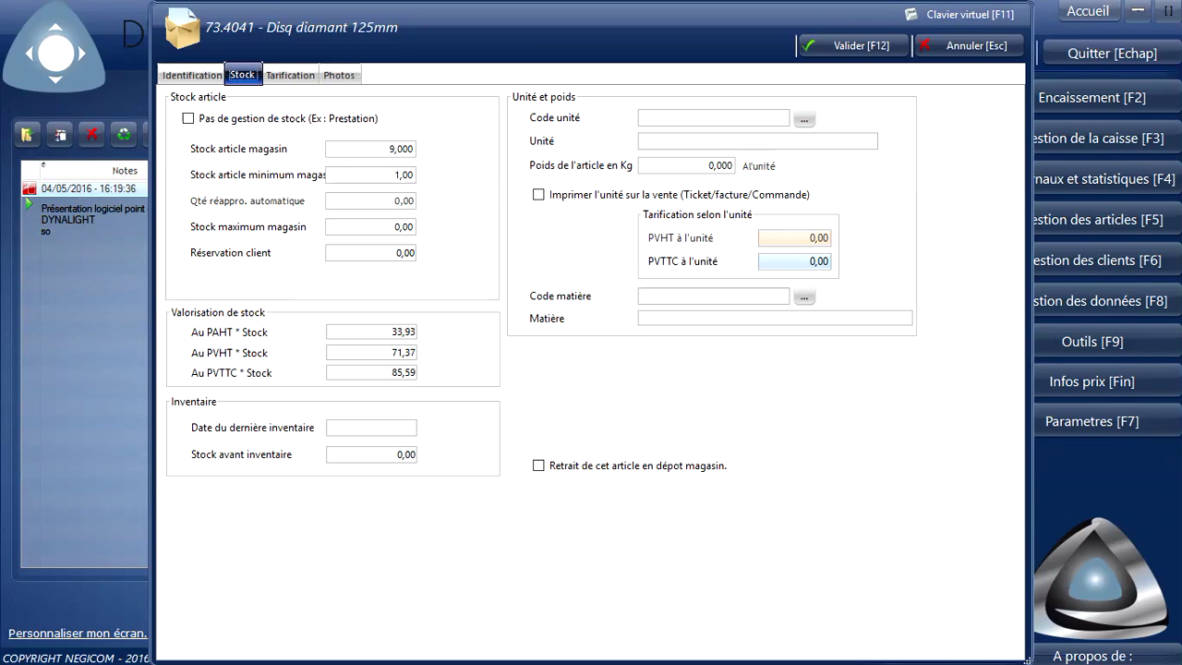
pyautogui.click(369, 149)
# Step: Examine the article's pricing, including the eco-tax and PVHT coefficient, then validate the record and close the article list
pyautogui.hotkey('ctrl', 'Tab')
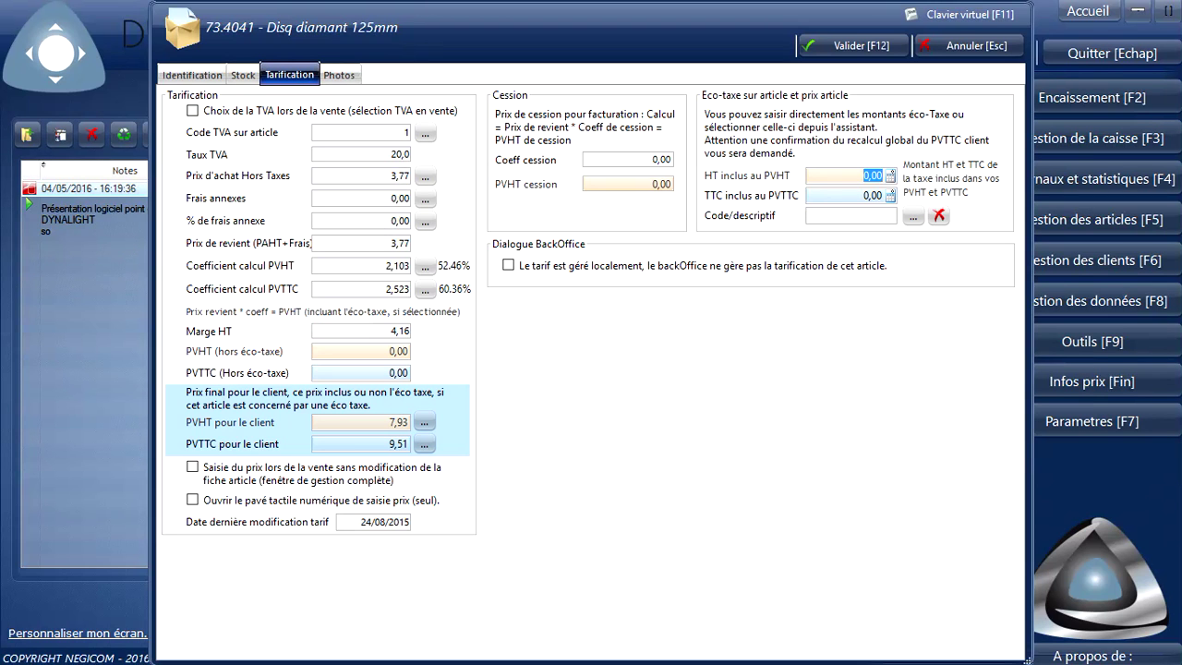
pyautogui.moveTo(388, 176); pyautogui.dragTo(405, 176)
pyautogui.click(397, 265)
pyautogui.press('F12')
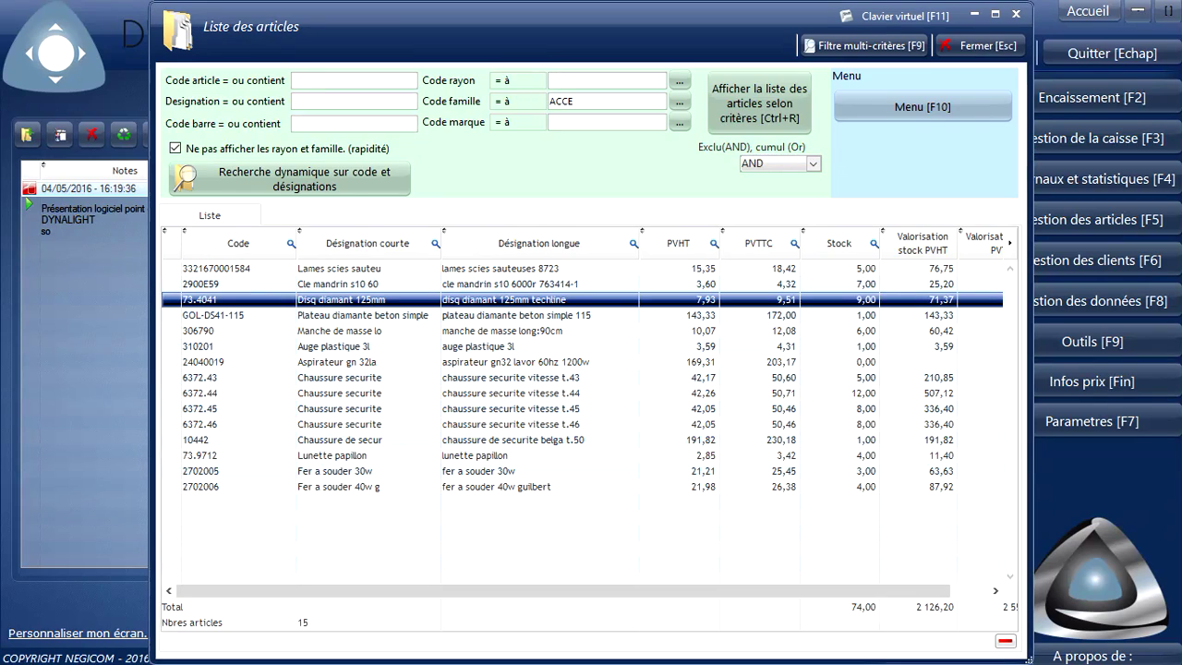
pyautogui.press('Escape')
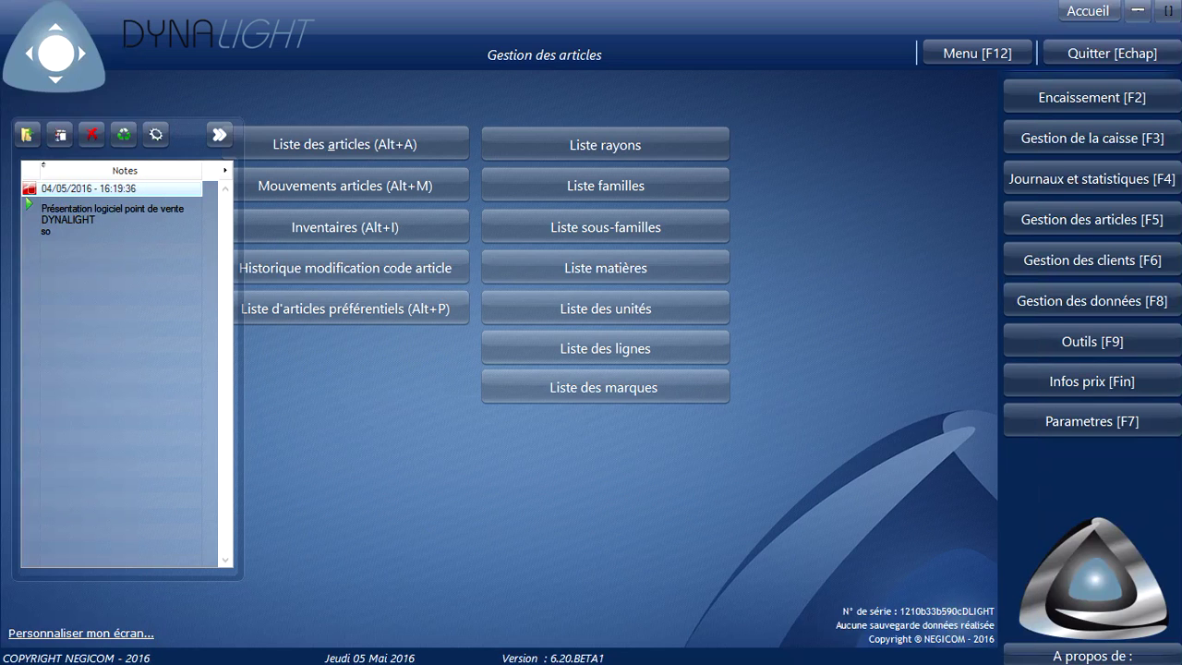
# Step: View the list of inventories with its inventory creation options, and return to article management
pyautogui.hotkey('alt', 'i')
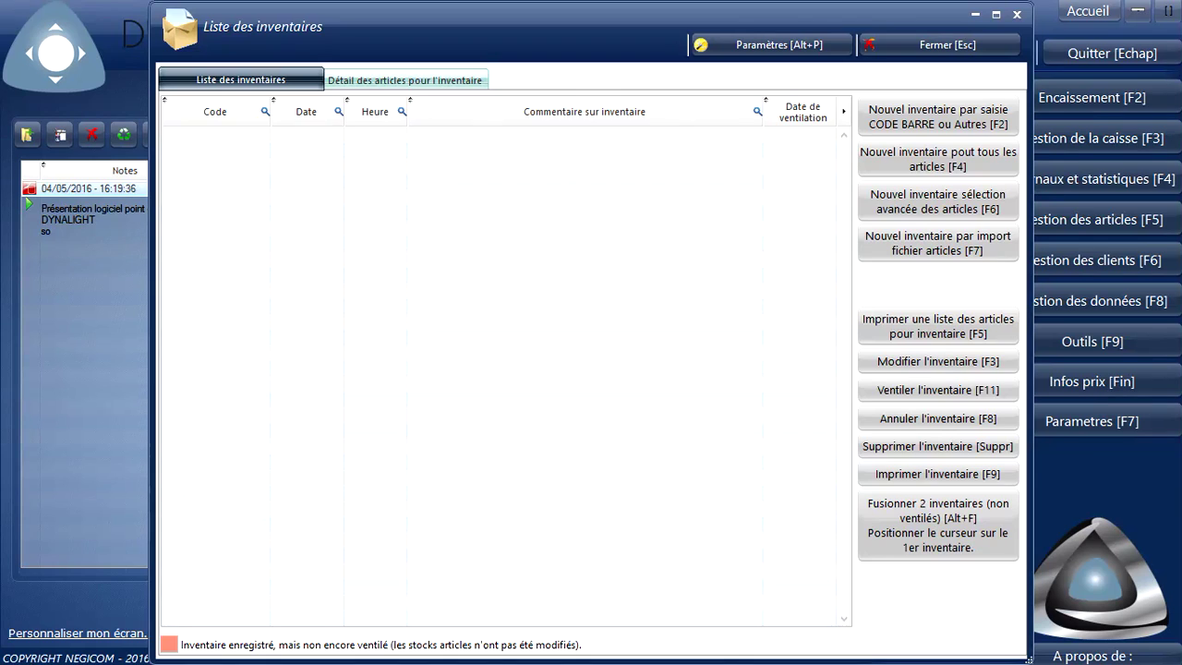
pyautogui.press('Escape')
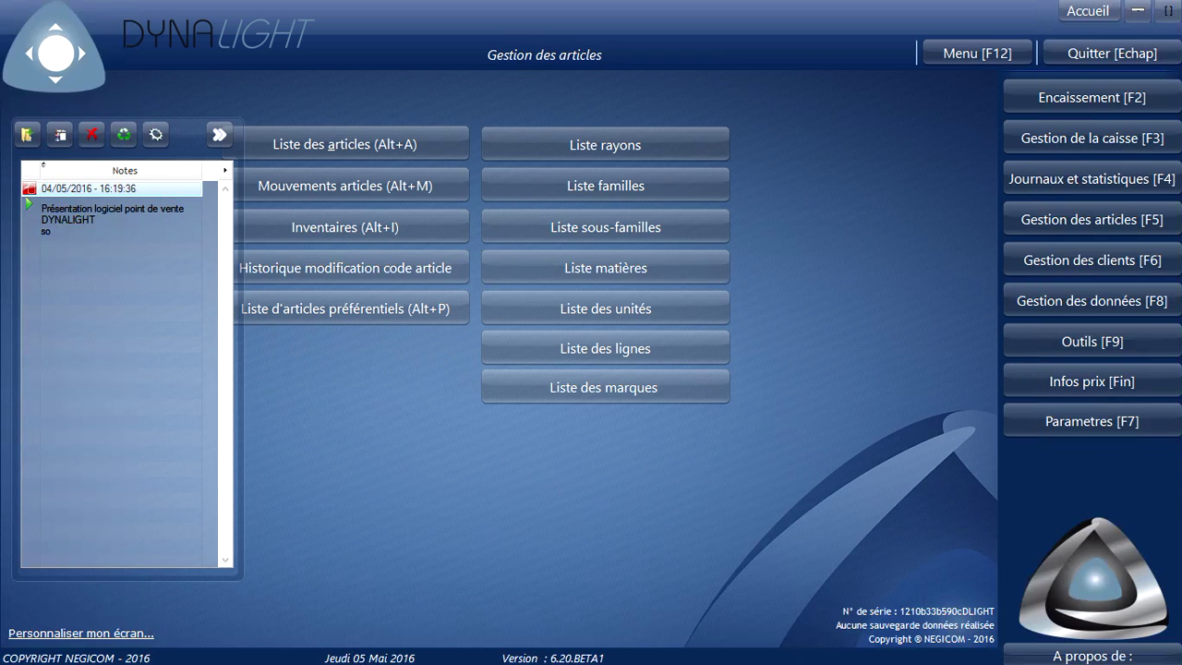
# Step: Go to customer management and look over the outstanding accounts (encours) and credit notes (avoirs) options
pyautogui.press('F6')
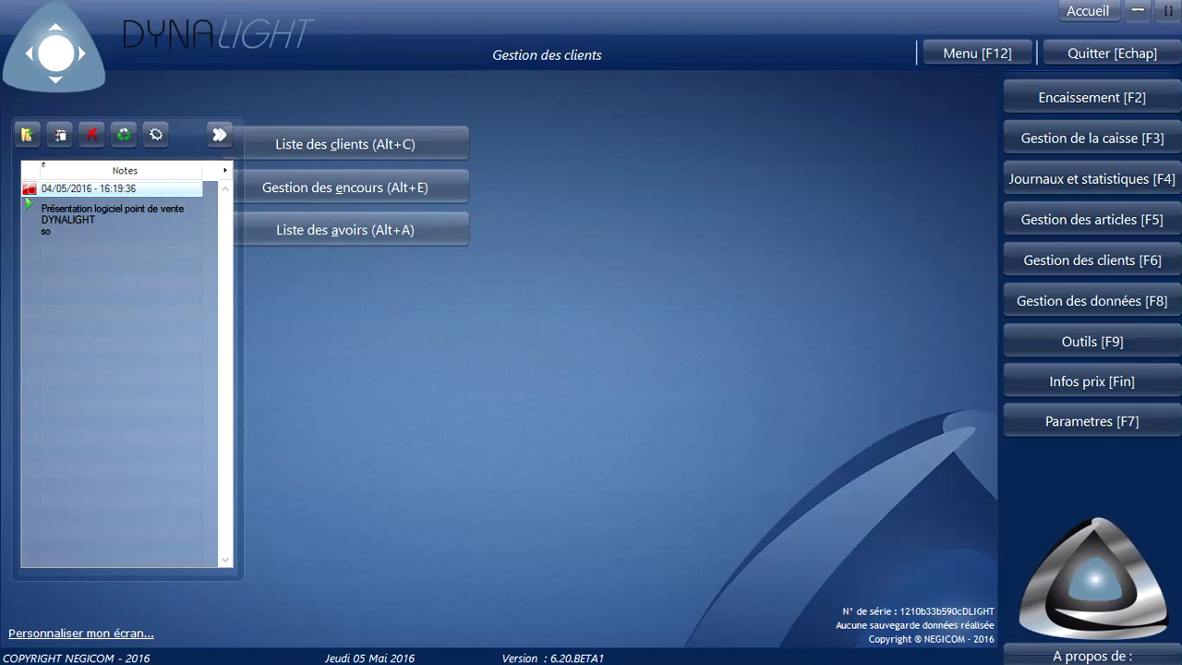
pyautogui.hotkey('alt', 'e')
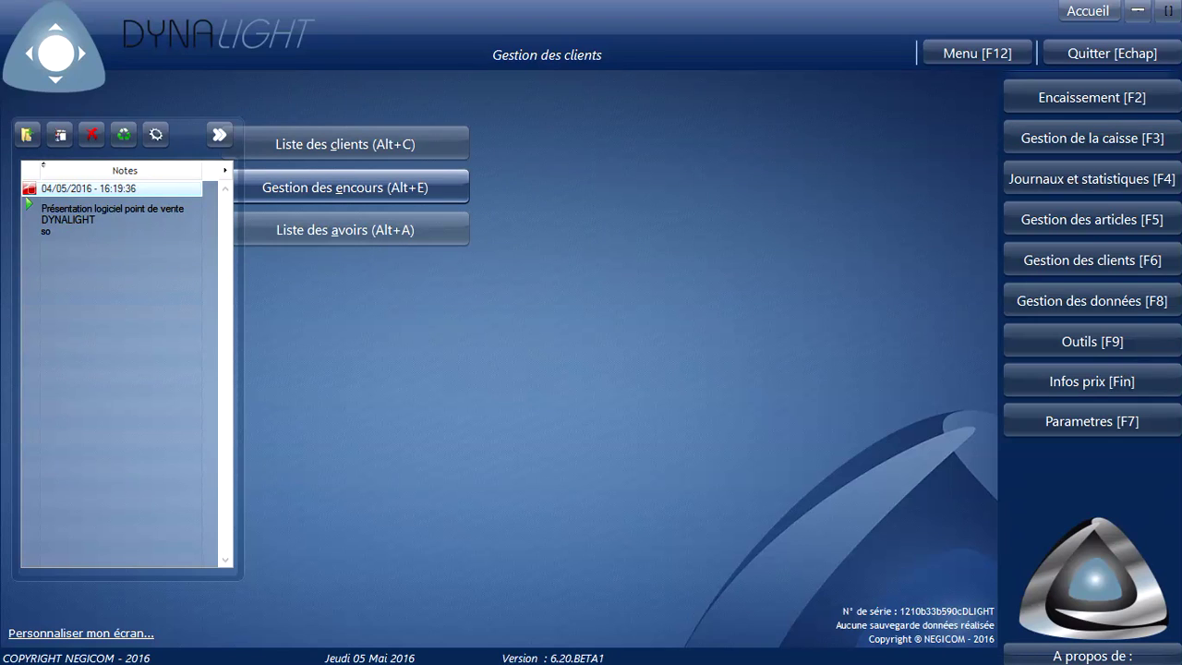
pyautogui.hotkey('alt', 'a')
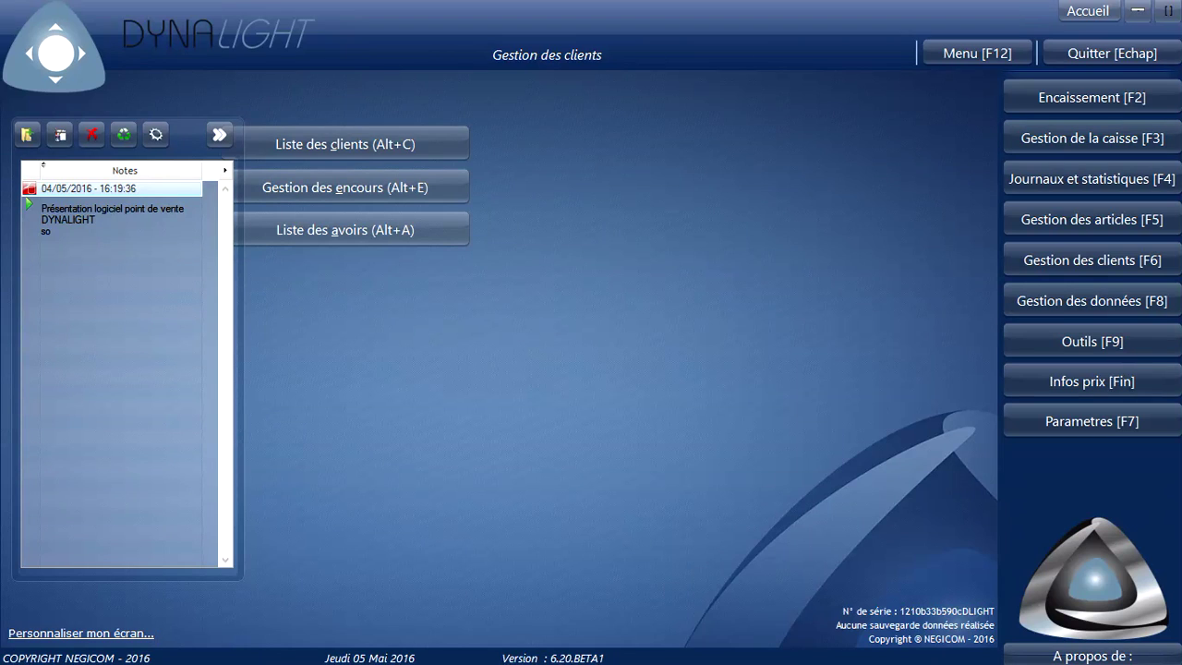
pyautogui.click(1169, 11)
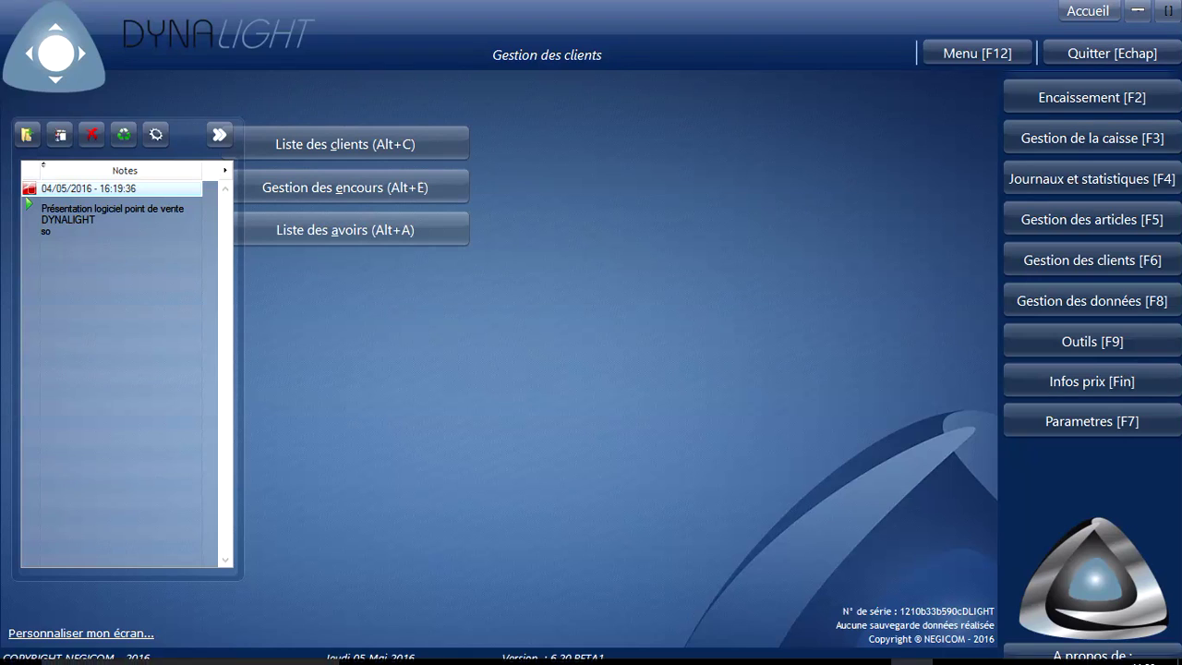